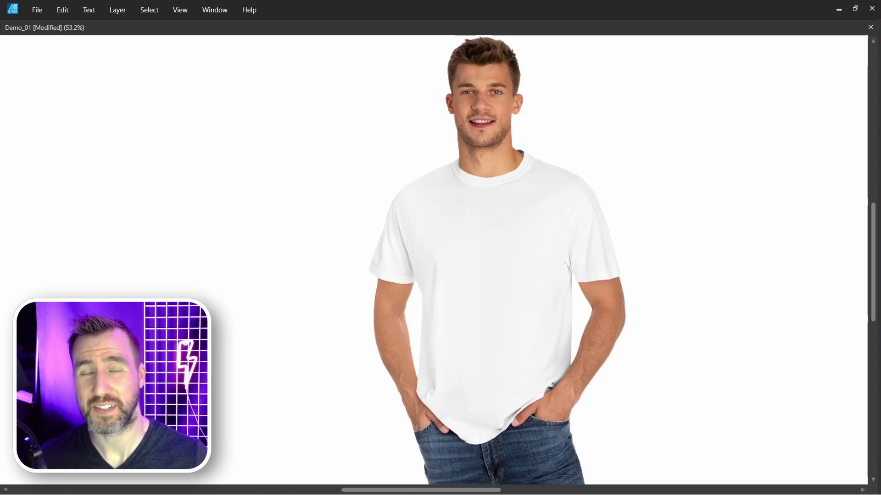
# Show the 1 Inch ruler graphic and zoom into its '300 DPI = 300 Dots in a 1 Inch Line' caption.
pyautogui.hotkey('ctrl', 'v')
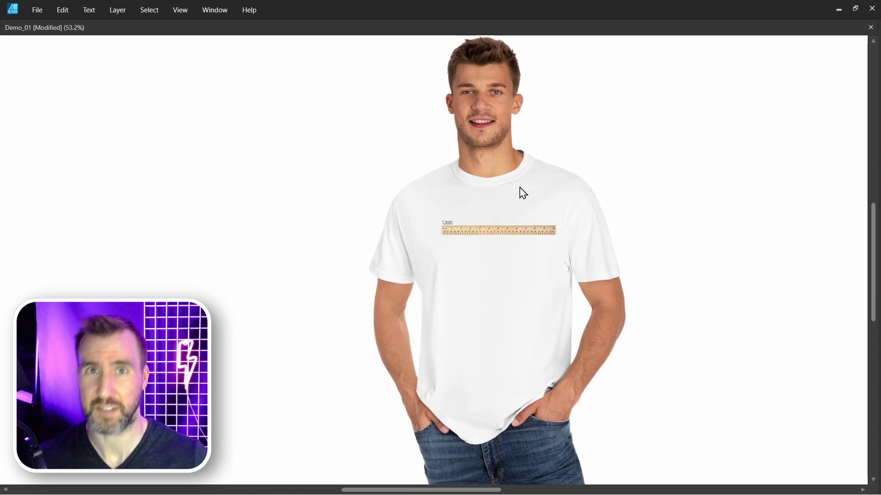
pyautogui.scroll(15, 431, 210)
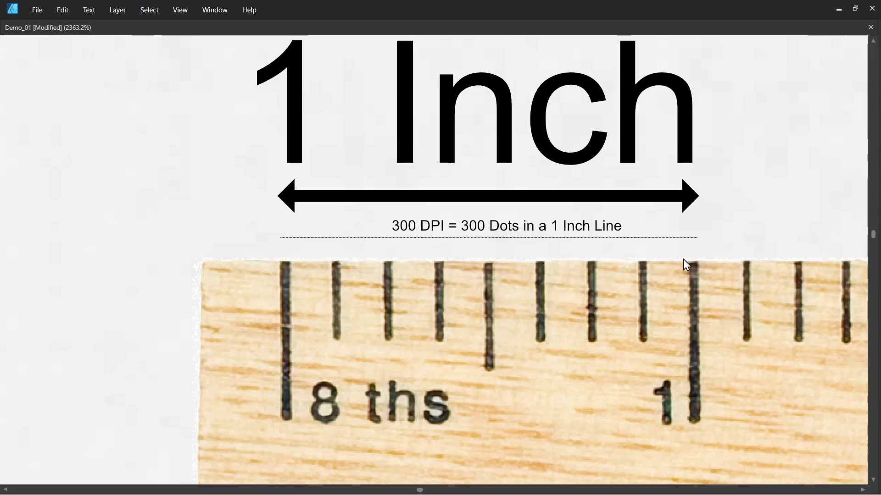
pyautogui.scroll(1, 557, 270)
pyautogui.scroll(1, 556, 269)
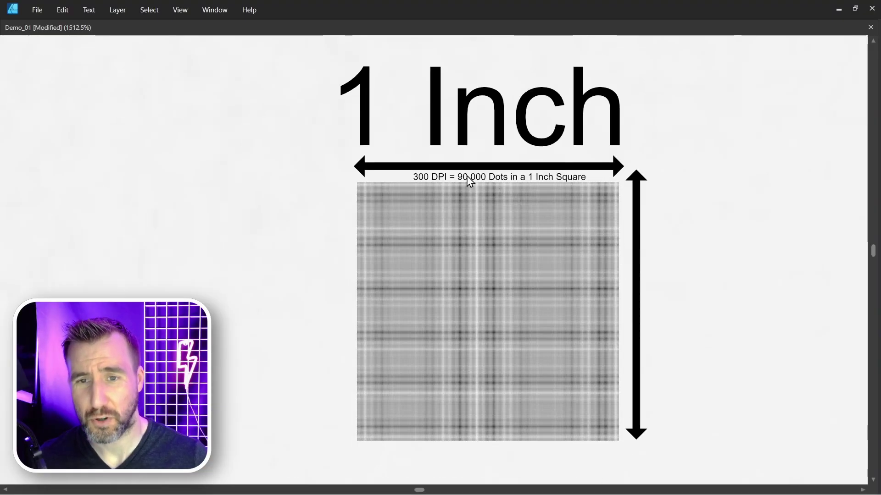
# Zoom into the dot grid of the '300 DPI = 90,000 Dots in a 1 Inch Square' diagram.
pyautogui.scroll(6, 620, 180)
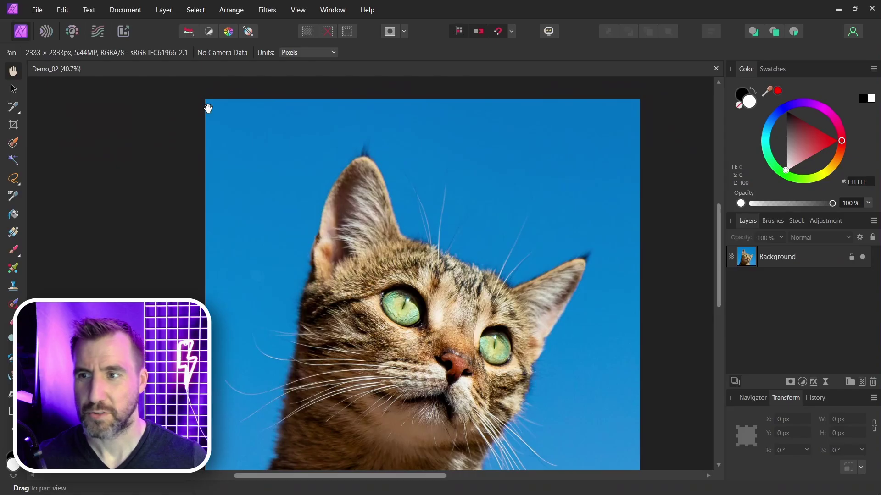
# Zoom the 2333 × 2333 px cat photo to 8608% on the top-left sky.
pyautogui.scroll(10, 206, 108)
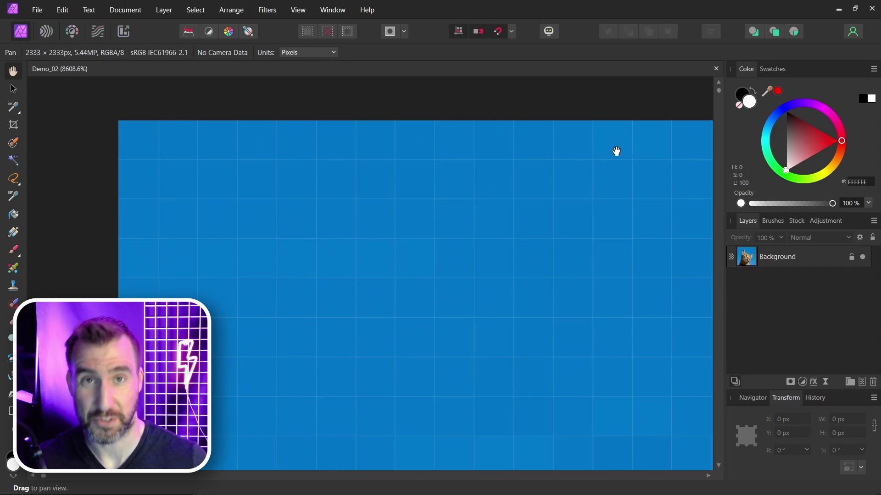
# Fit the cat photo in view, then create a new document 6 px wide by 8 px high.
pyautogui.hotkey('ctrl', '0')
pyautogui.click(38, 10)
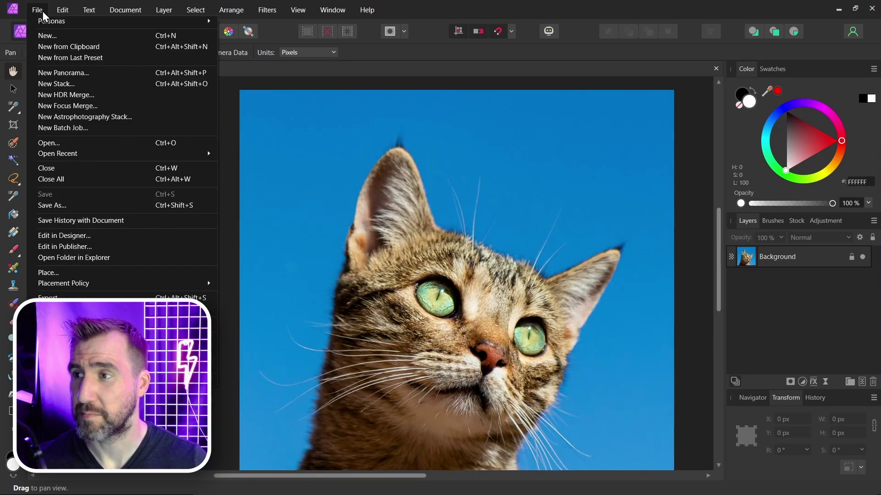
pyautogui.click(48, 35)
pyautogui.click(449, 326)
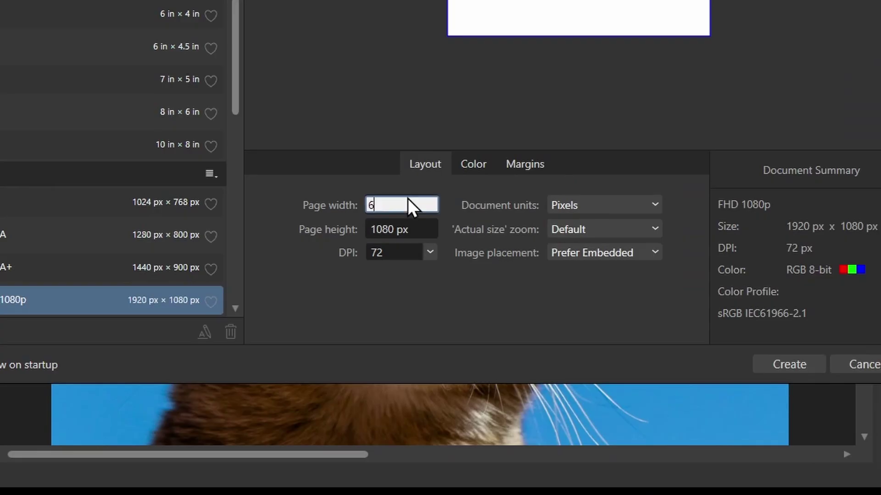
pyautogui.write('6')
pyautogui.press('Tab')
pyautogui.write('8')
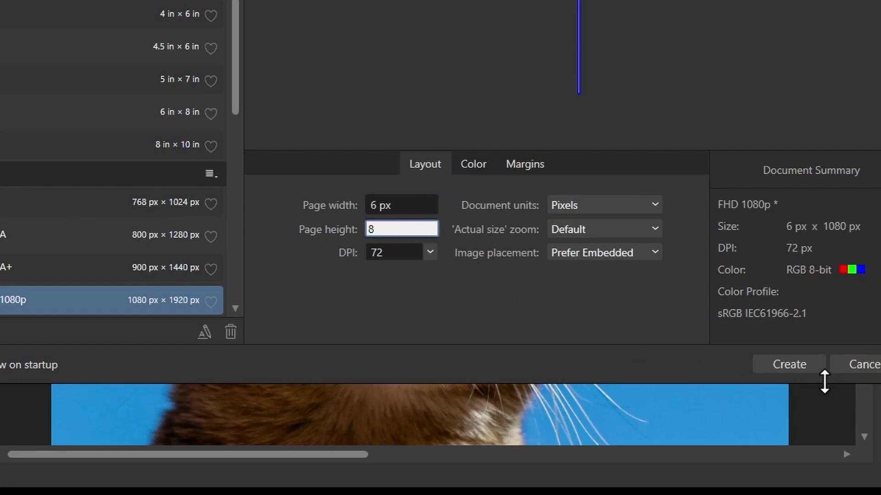
pyautogui.press('Tab')
pyautogui.click(801, 364)
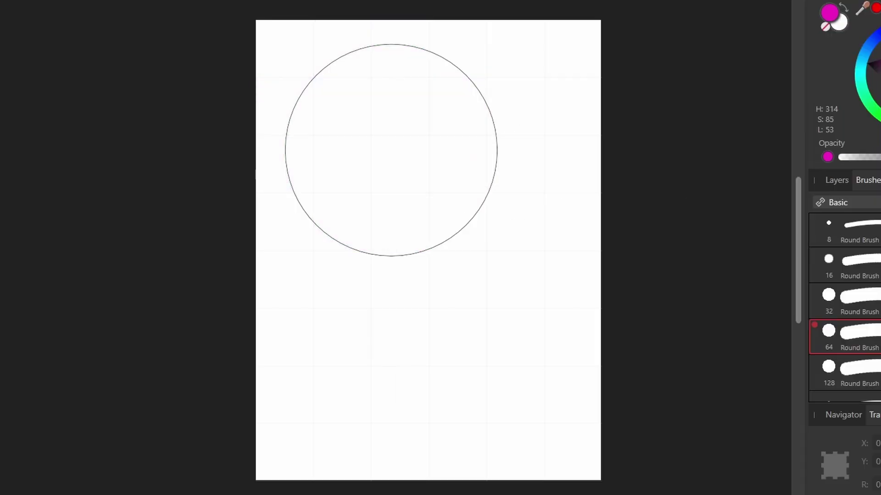
# Paint a magenta stroke, undo it, then paint blue strokes toward the lower right.
pyautogui.moveTo(409, 197); pyautogui.dragTo(514, 249)
pyautogui.hotkey('ctrl', 'z')
pyautogui.moveTo(873, 50); pyautogui.dragTo(876, 36)
pyautogui.moveTo(542, 216)
pyautogui.mouseDown()
pyautogui.moveTo(537, 275)
pyautogui.moveTo(493, 313)
pyautogui.moveTo(399, 333)
pyautogui.moveTo(511, 304)
pyautogui.mouseUp()
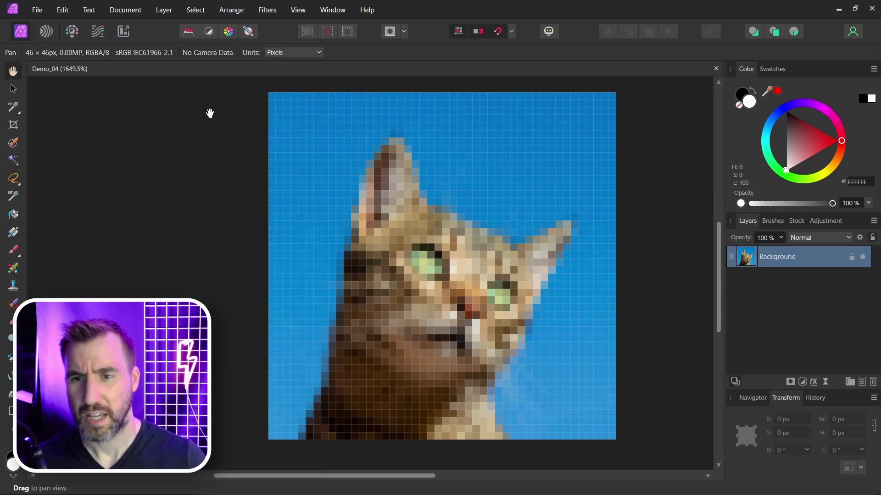
pyautogui.click(145, 11)
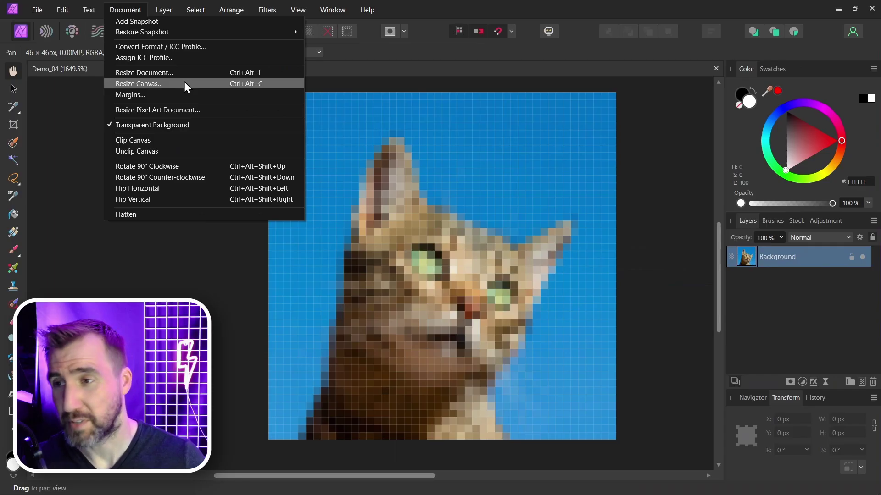
pyautogui.click(162, 84)
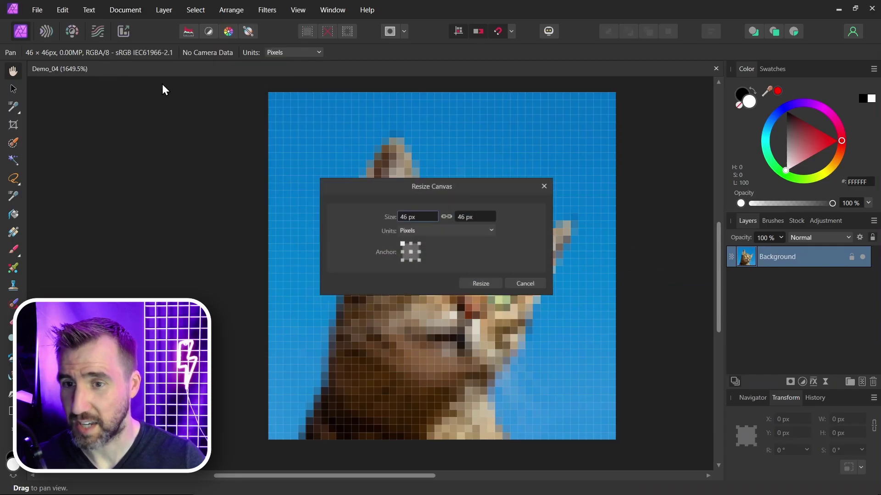
pyautogui.write('920')
pyautogui.click(482, 285)
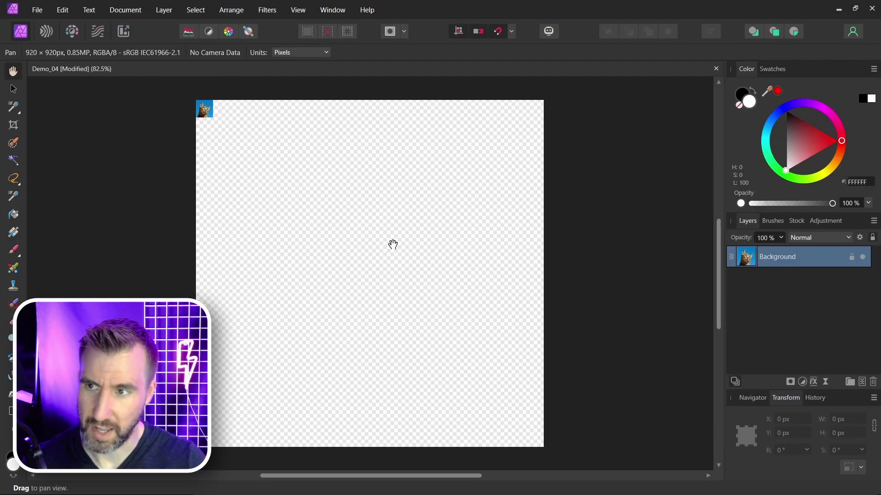
pyautogui.hotkey('ctrl', 'z')
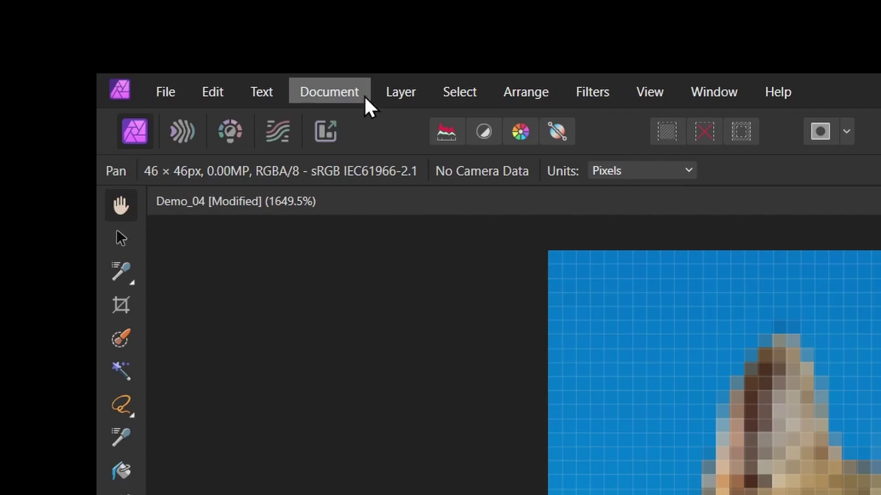
# Resize the 46 px document tenfold to 460 × 460 px using Nearest Neighbor resampling.
pyautogui.click(139, 10)
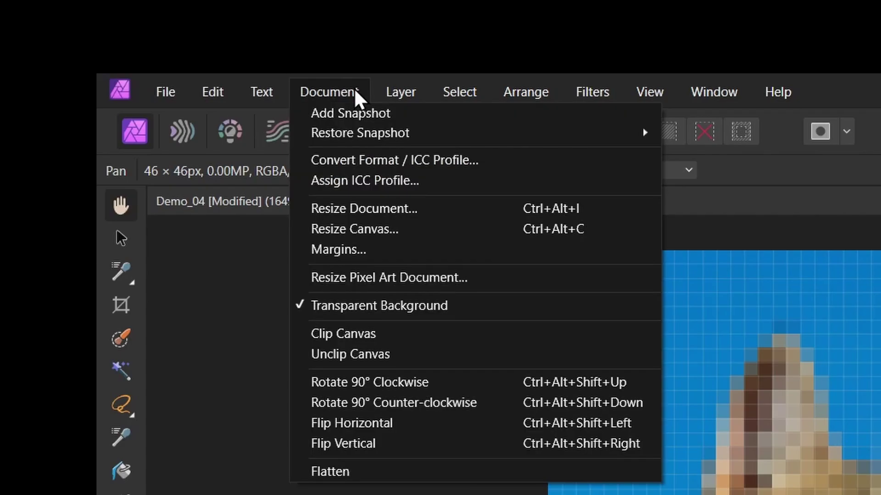
pyautogui.click(364, 208)
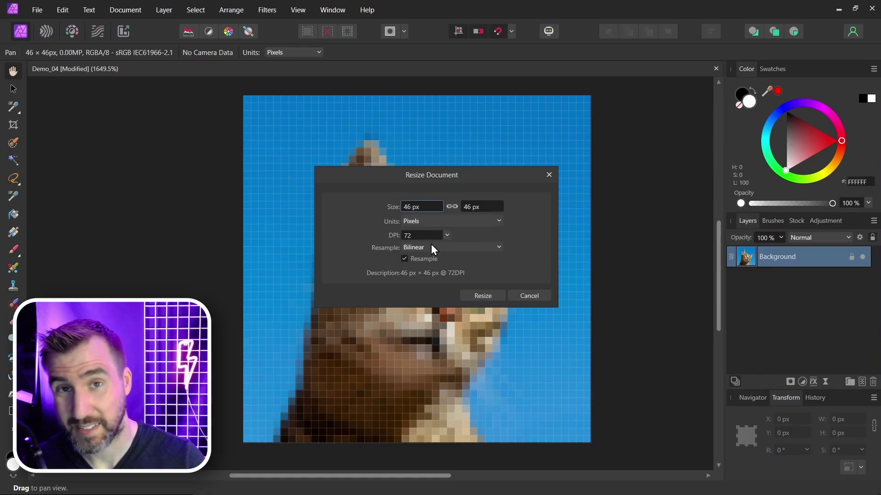
pyautogui.click(432, 207)
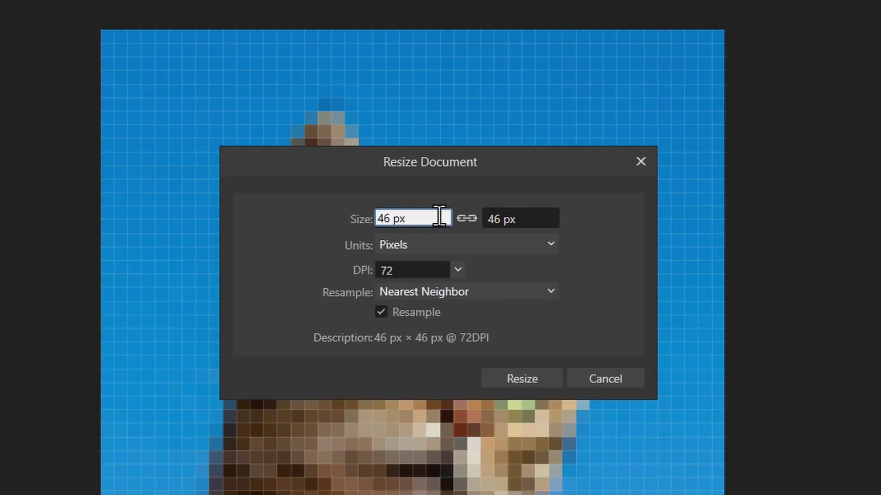
pyautogui.press('End')
pyautogui.press('Return')
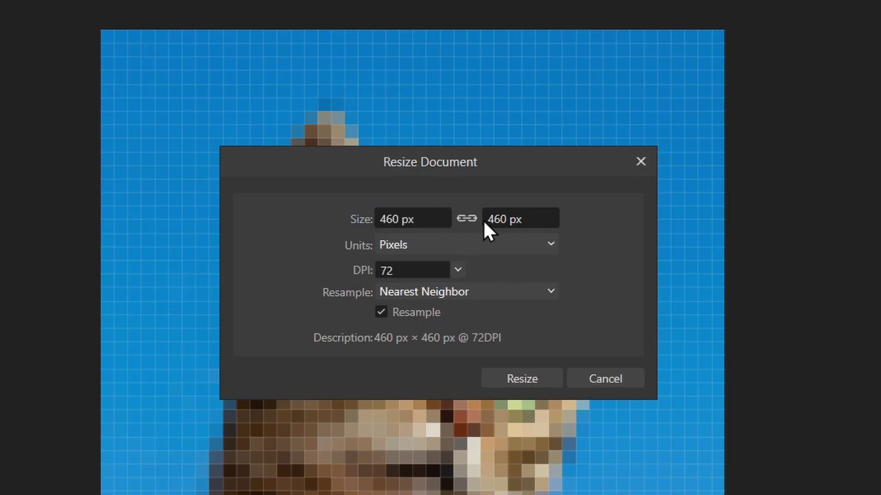
pyautogui.click(533, 379)
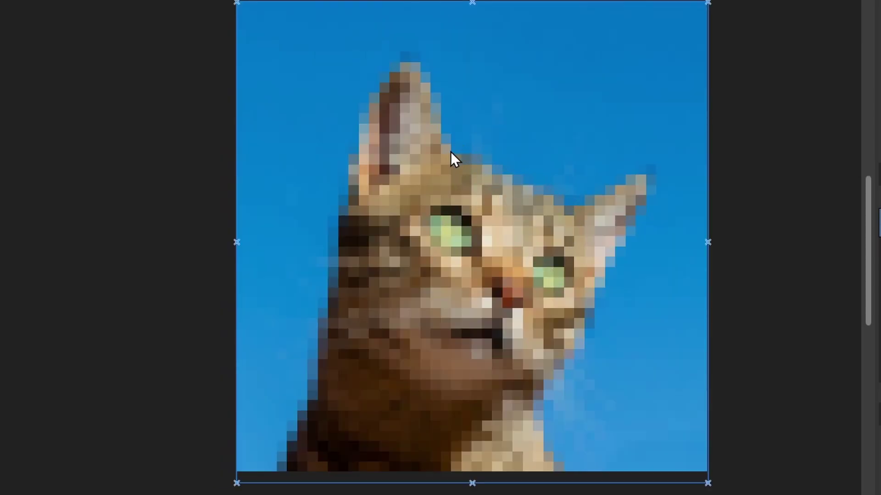
pyautogui.scroll(10, 451, 152)
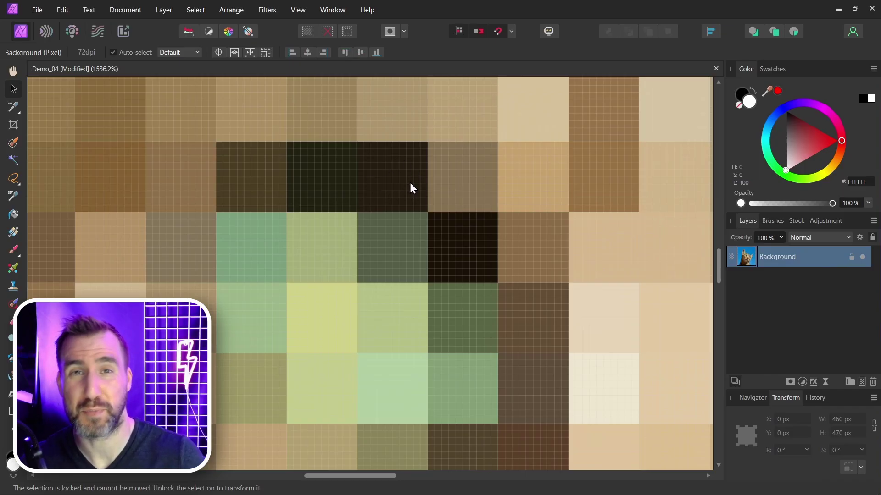
# Resize the cat photo from 2333 to 4666 px (2333 px * 2) with Nearest Neighbor.
pyautogui.hotkey('ctrl', '0')
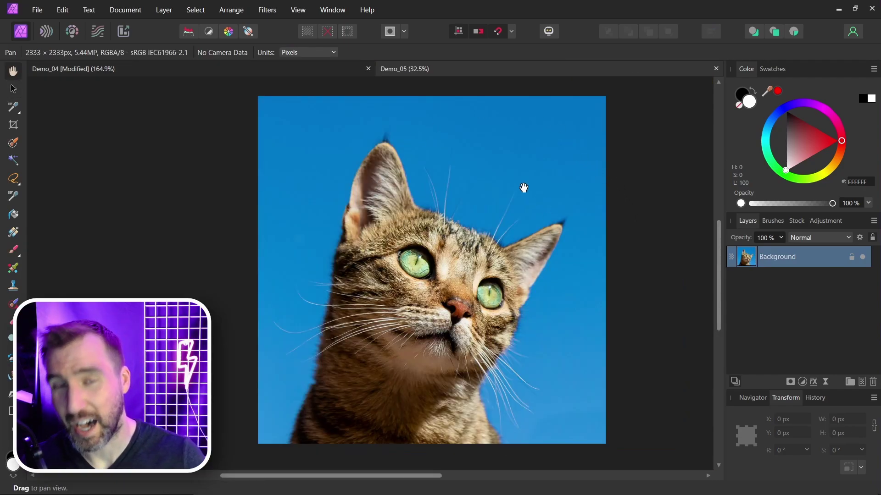
pyautogui.click(133, 10)
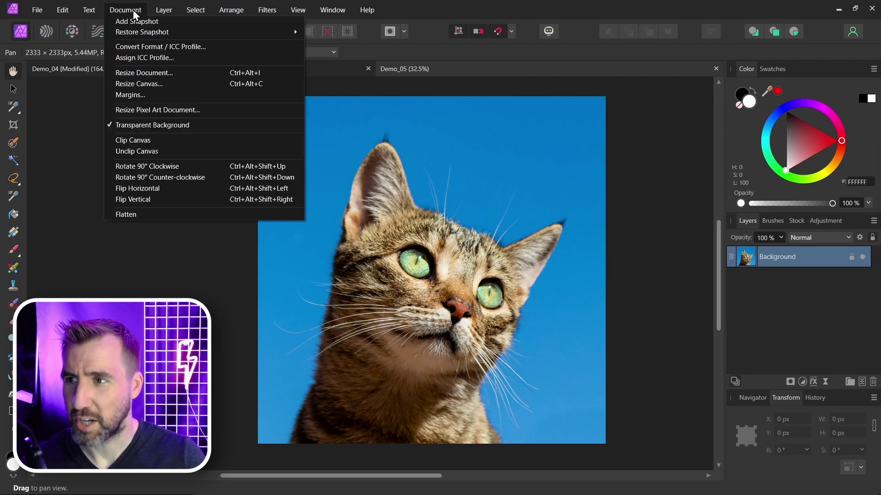
pyautogui.click(153, 72)
pyautogui.click(422, 206)
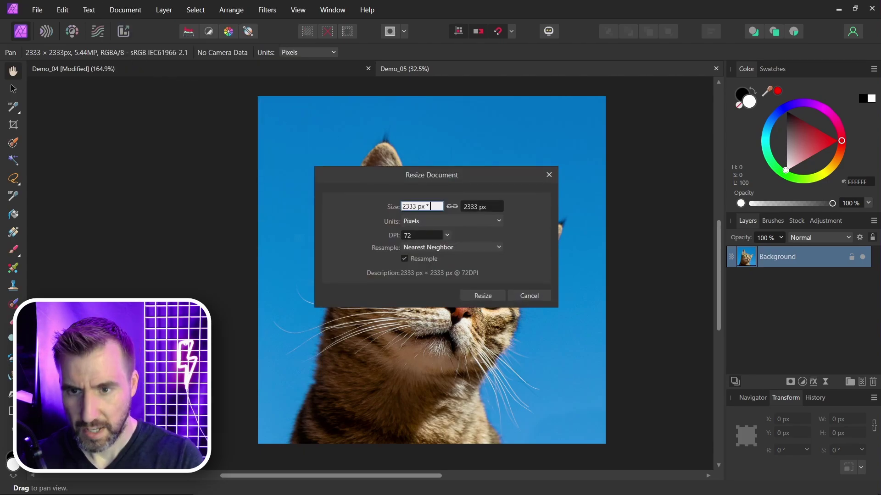
pyautogui.press('Tab')
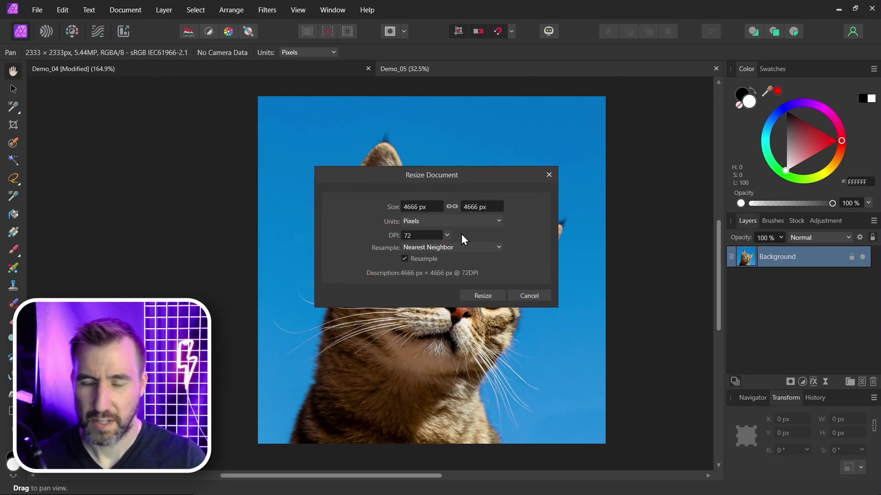
pyautogui.click(489, 294)
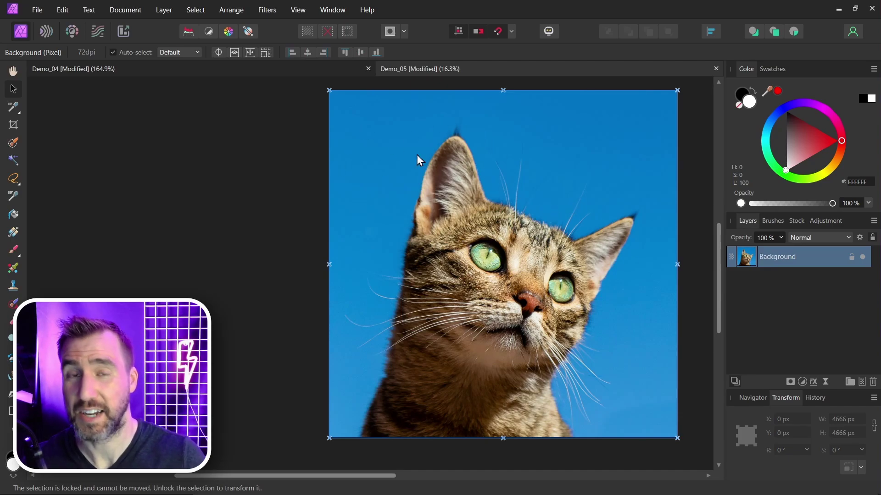
# Reopen Resize Document to review the Resample methods, keep Nearest Neighbor, and cancel.
pyautogui.click(699, 112)
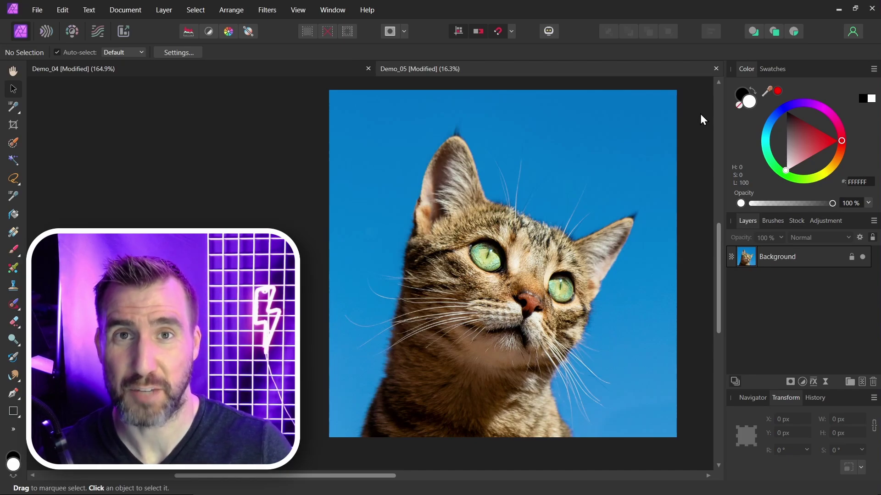
pyautogui.click(125, 10)
pyautogui.click(158, 72)
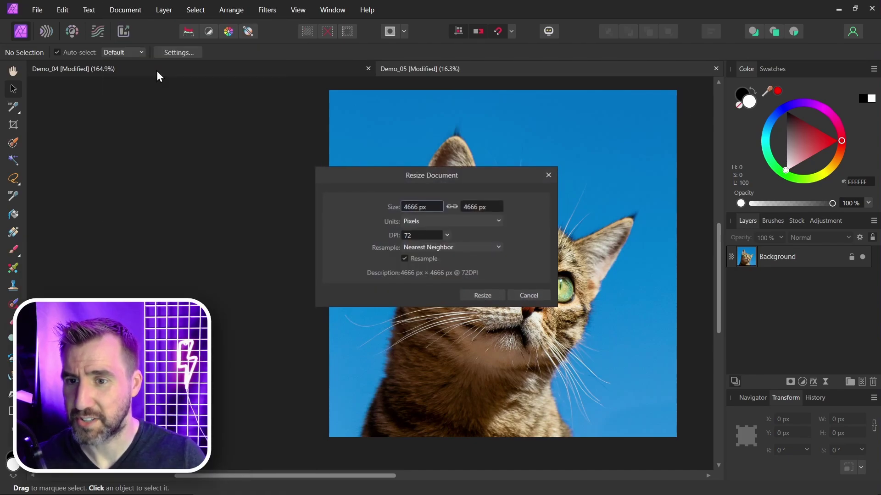
pyautogui.click(499, 248)
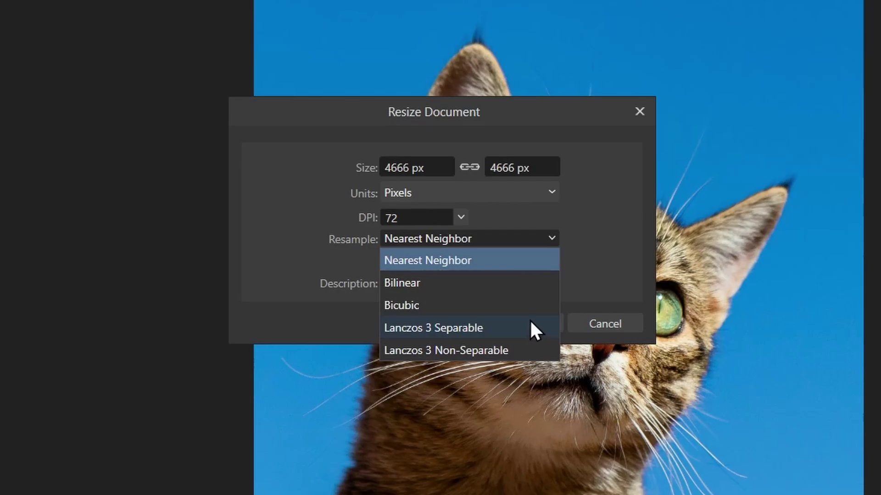
pyautogui.click(619, 247)
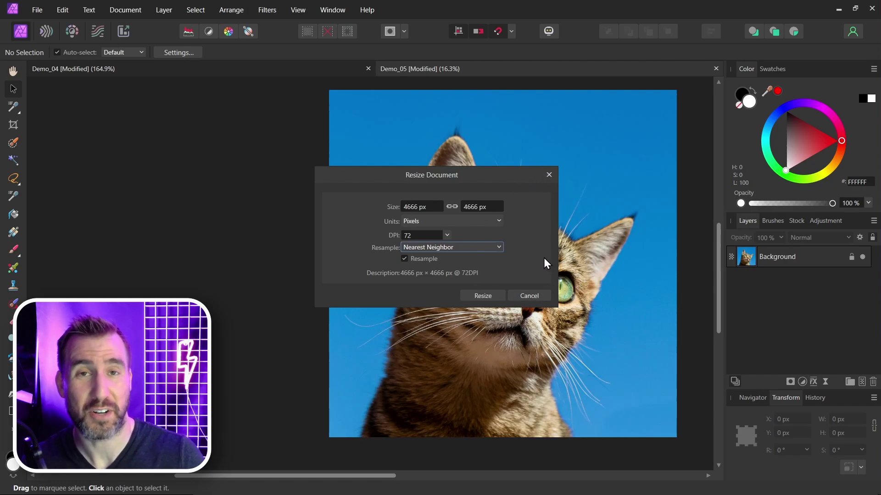
pyautogui.press('Escape')
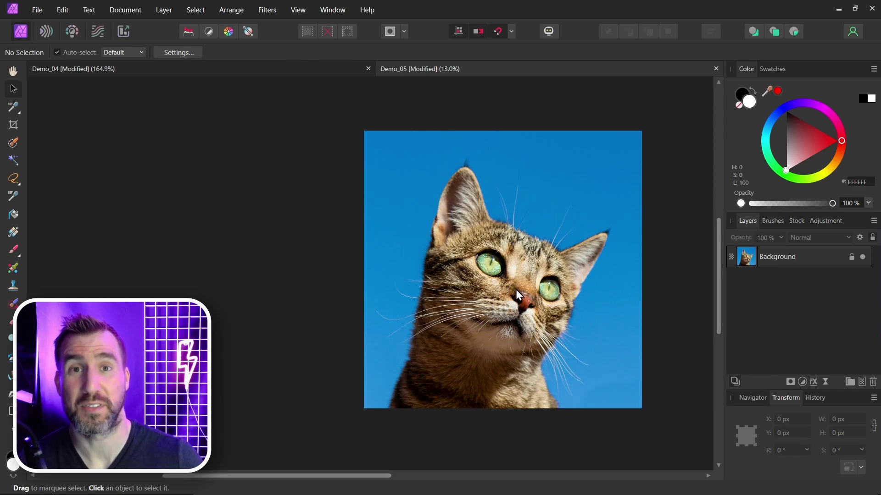
# Zoom into the cat's eye to show individual pixels.
pyautogui.scroll(10, 491, 271)
pyautogui.scroll(8, 478, 266)
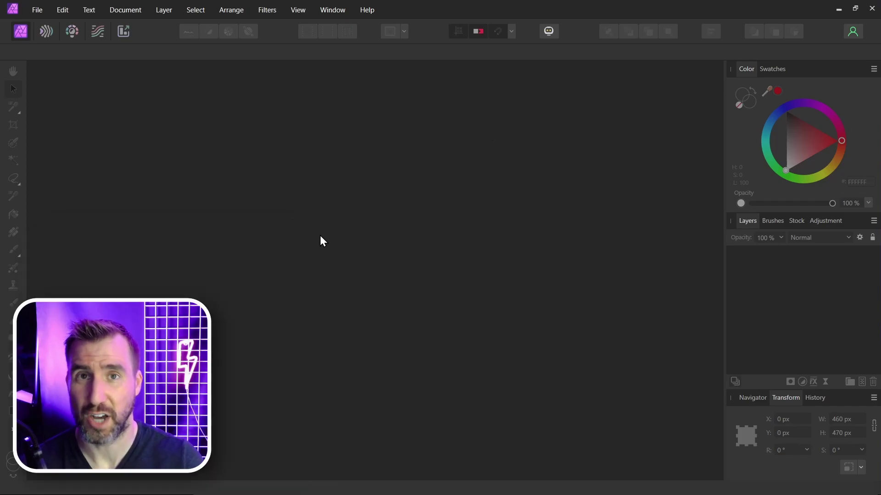
# Create a new document in inches, 15 in wide by 17 in high at 300 DPI.
pyautogui.click(37, 9)
pyautogui.click(55, 35)
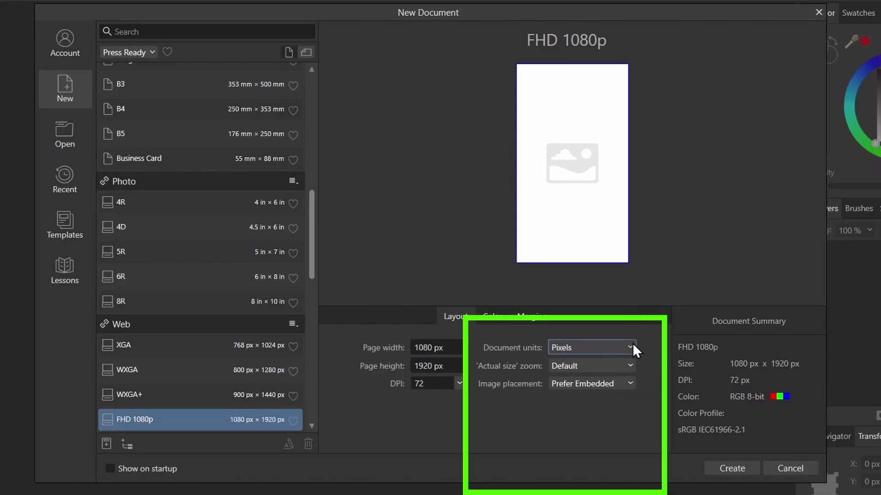
pyautogui.click(632, 345)
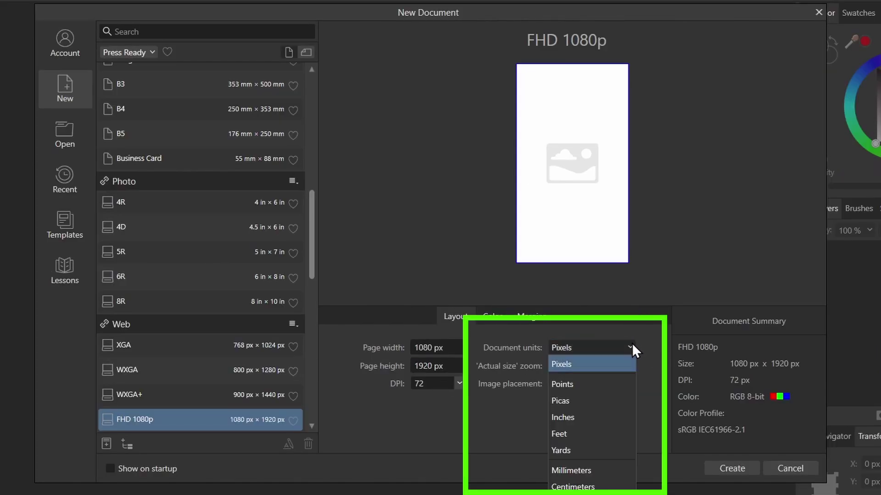
pyautogui.click(596, 418)
pyautogui.click(430, 347)
pyautogui.click(448, 366)
pyautogui.write('17')
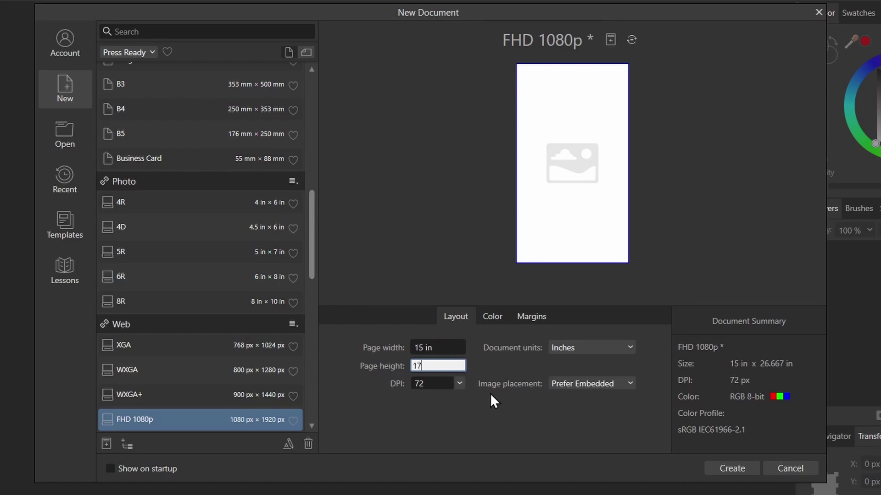
pyautogui.click(459, 384)
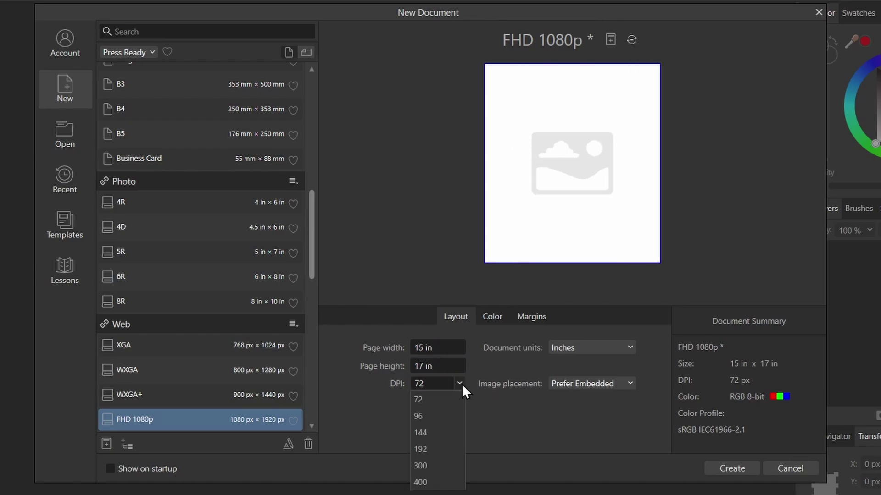
pyautogui.click(437, 464)
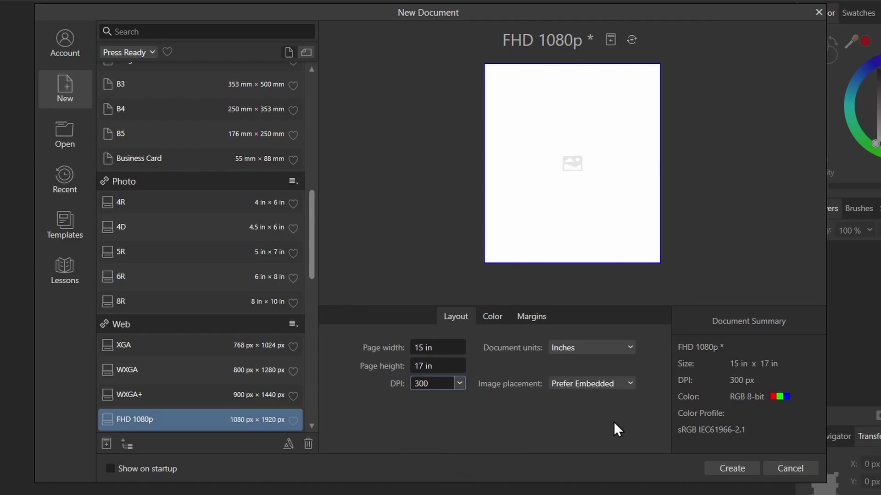
pyautogui.click(739, 469)
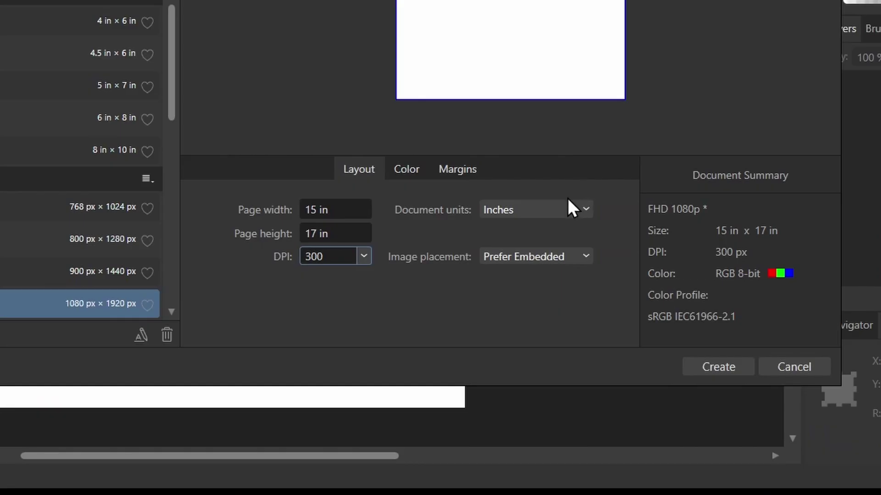
# Switch units to pixels and create a 1200 × 1500 px document at 300 DPI.
pyautogui.click(559, 211)
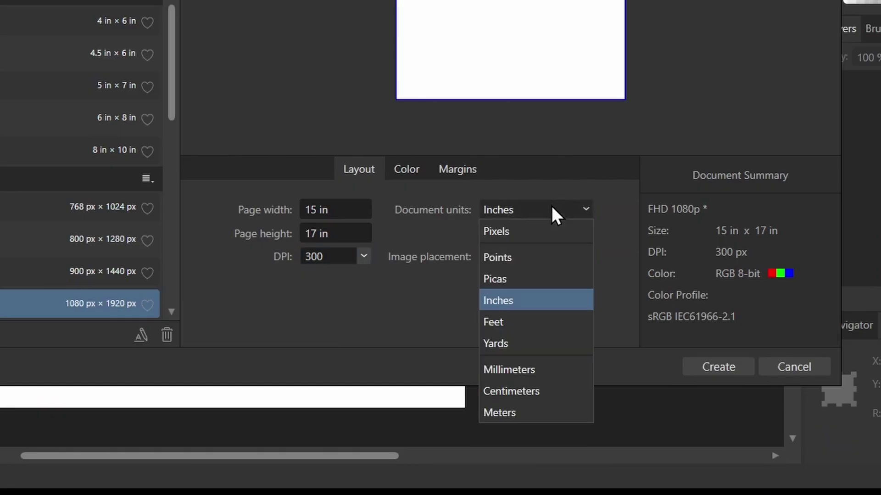
pyautogui.click(504, 232)
pyautogui.doubleClick(334, 209)
pyautogui.doubleClick(336, 233)
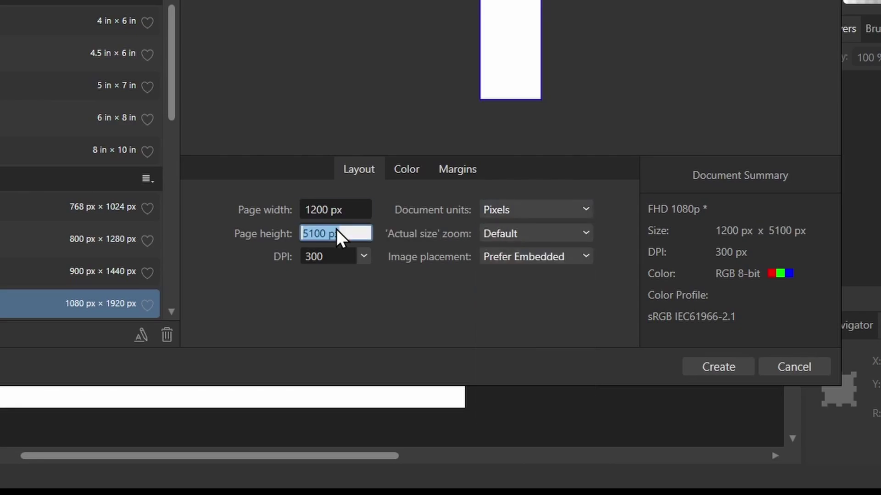
pyautogui.write('1500')
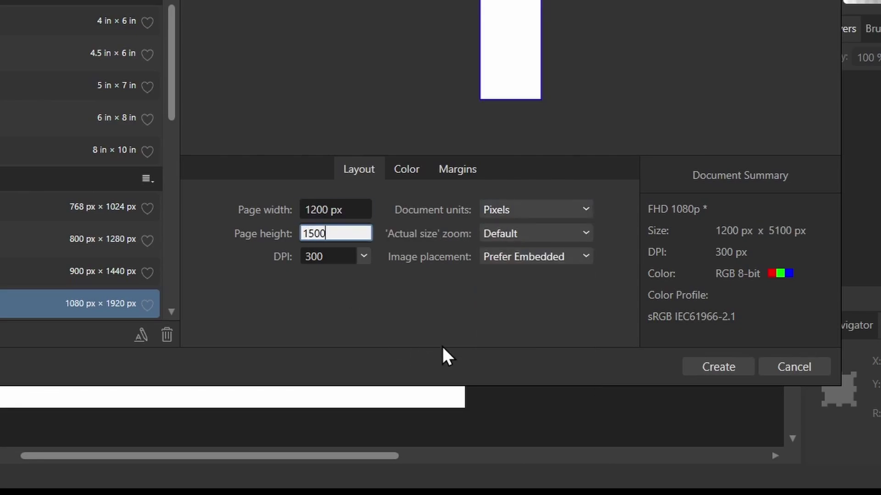
pyautogui.press('Return')
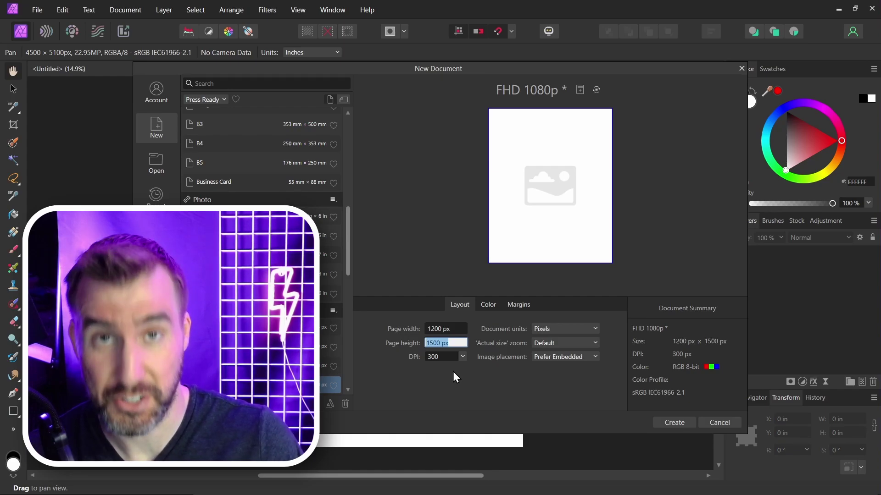
pyautogui.click(681, 424)
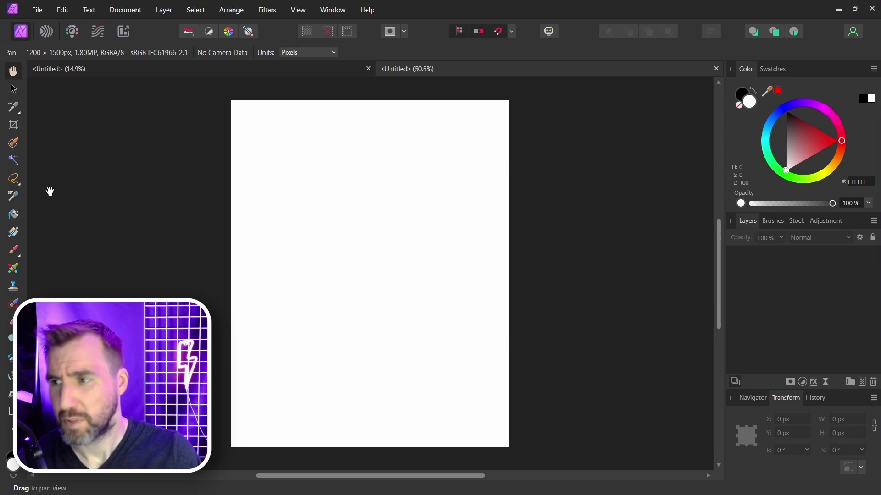
# Draw a blue rectangle over the whole 1200 × 1500 px page and set document units to Inches.
pyautogui.click(11, 410)
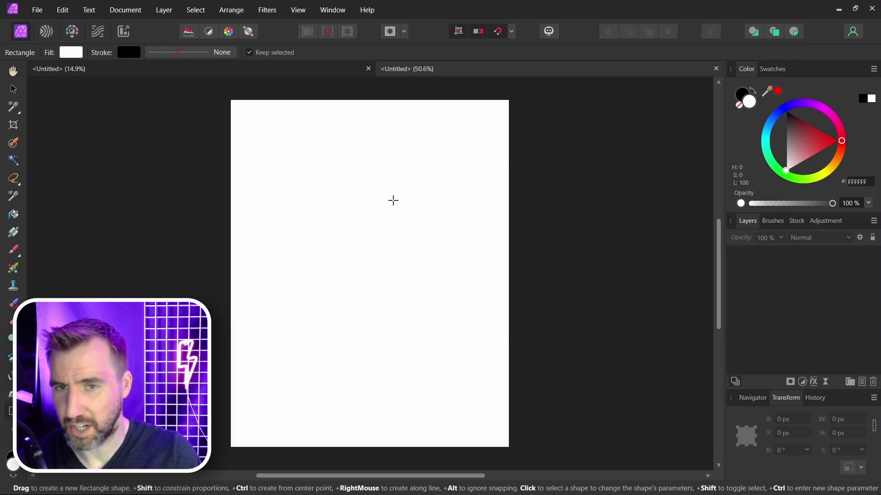
pyautogui.moveTo(232, 101); pyautogui.dragTo(509, 447)
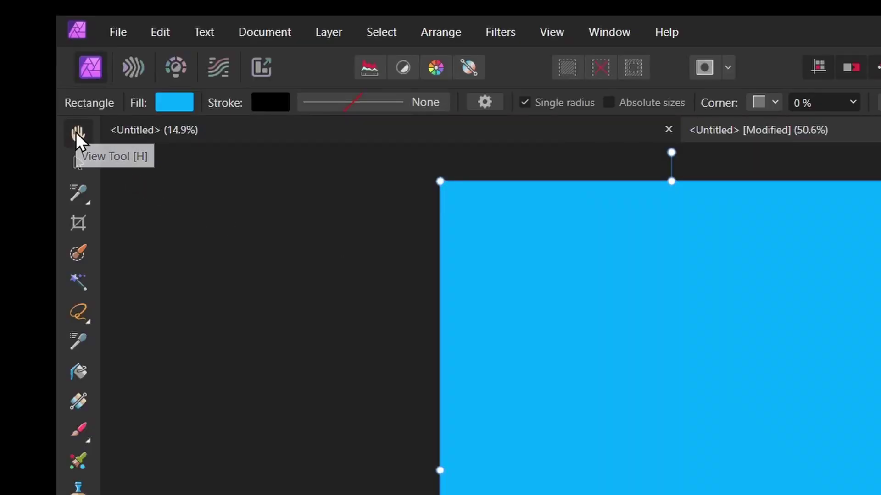
pyautogui.click(77, 133)
pyautogui.click(611, 103)
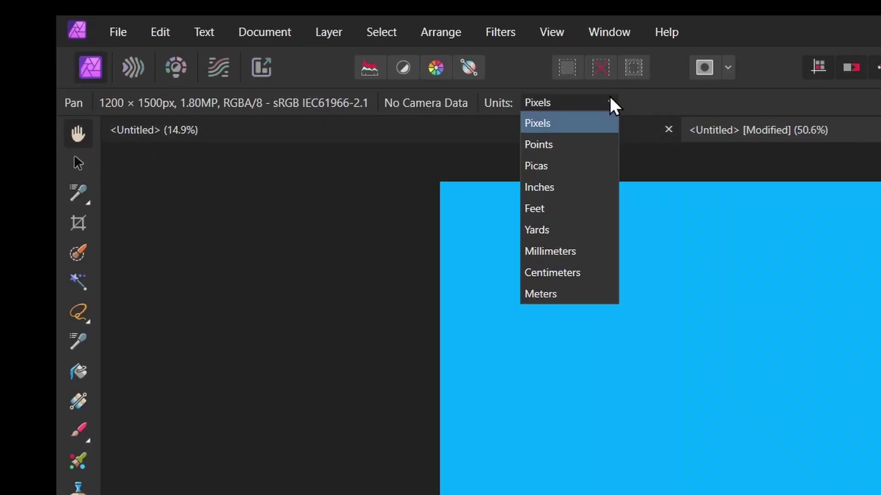
pyautogui.click(551, 188)
# Select the blue rectangle to confirm it measures 4 × 5 inches.
pyautogui.press('v')
pyautogui.hotkey('ctrl', 'd')
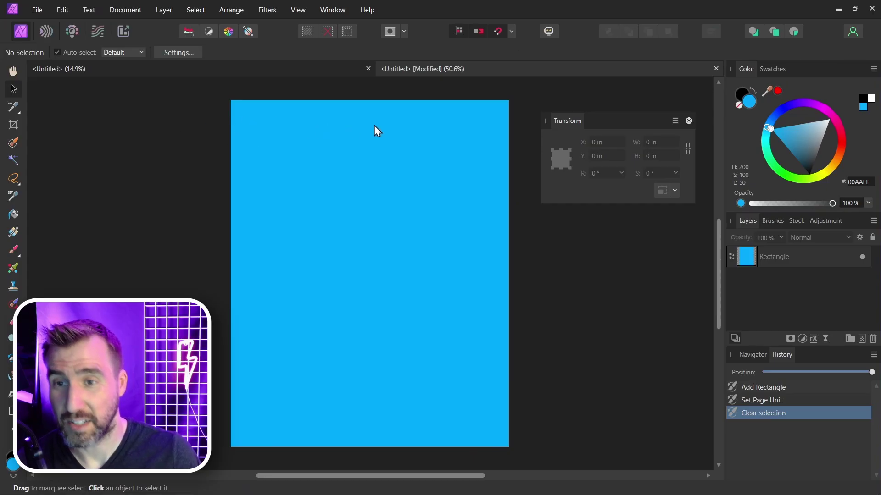
pyautogui.click(377, 129)
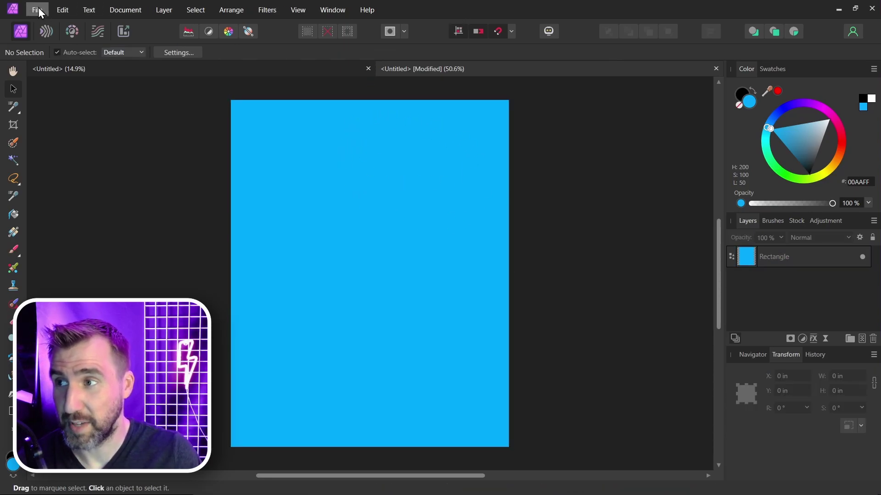
# Start a new 1200 × 1500 px document and begin entering a custom DPI value.
pyautogui.click(38, 7)
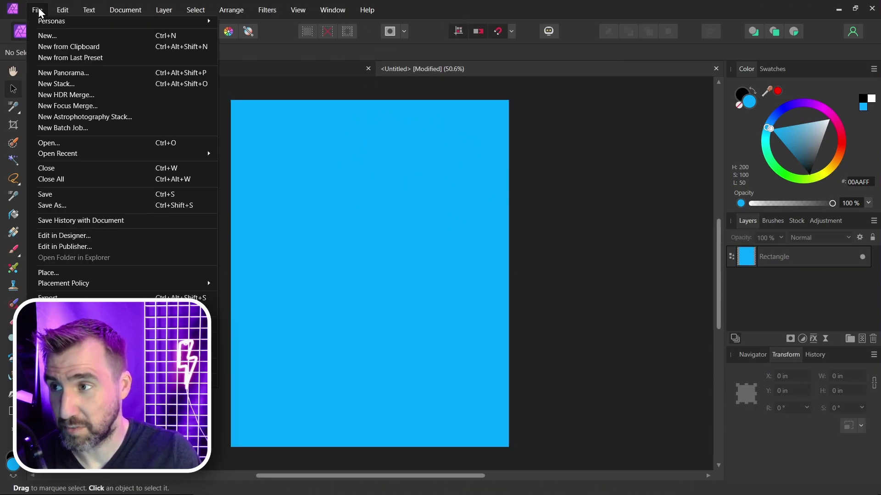
pyautogui.click(51, 32)
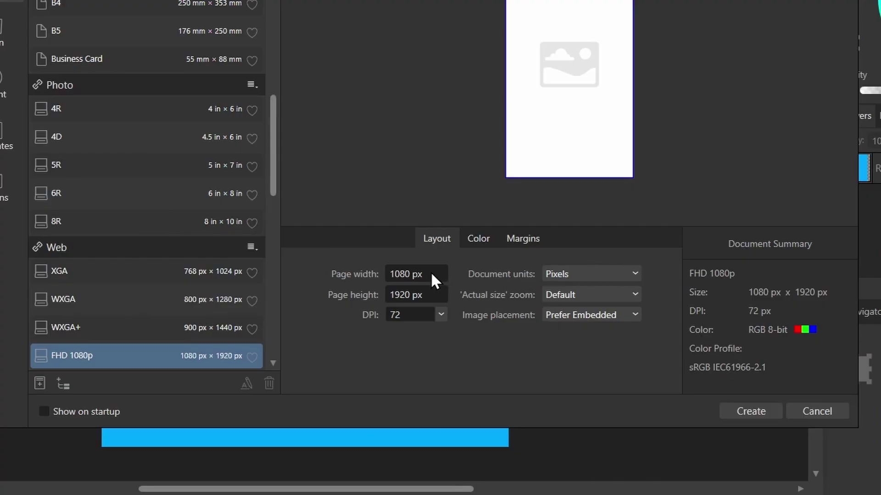
pyautogui.click(429, 274)
pyautogui.write('1200')
pyautogui.press('Tab')
pyautogui.write('1')
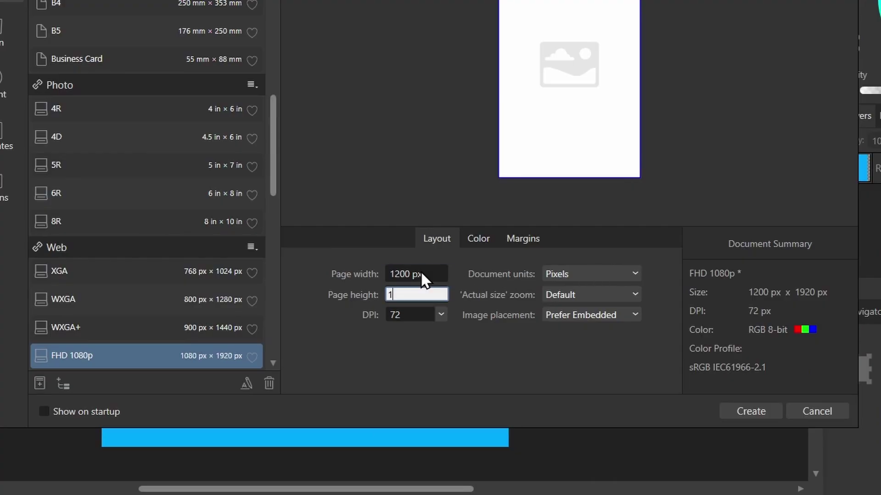
pyautogui.write('500')
pyautogui.click(439, 313)
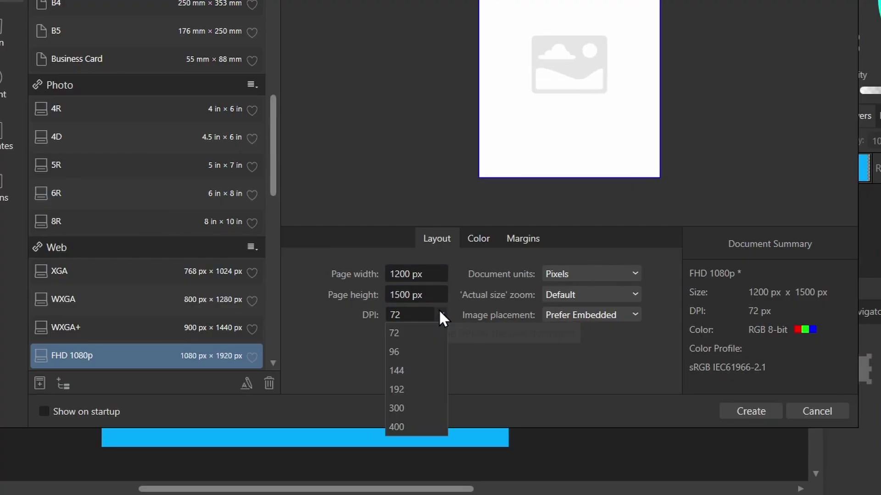
pyautogui.click(405, 313)
# Create the 150 DPI document and cover its page with an orange rectangle.
pyautogui.write('150')
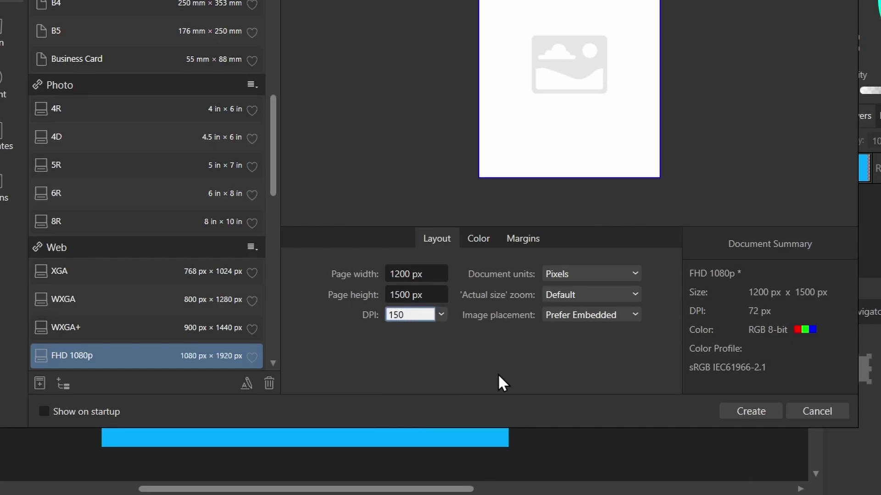
pyautogui.click(745, 410)
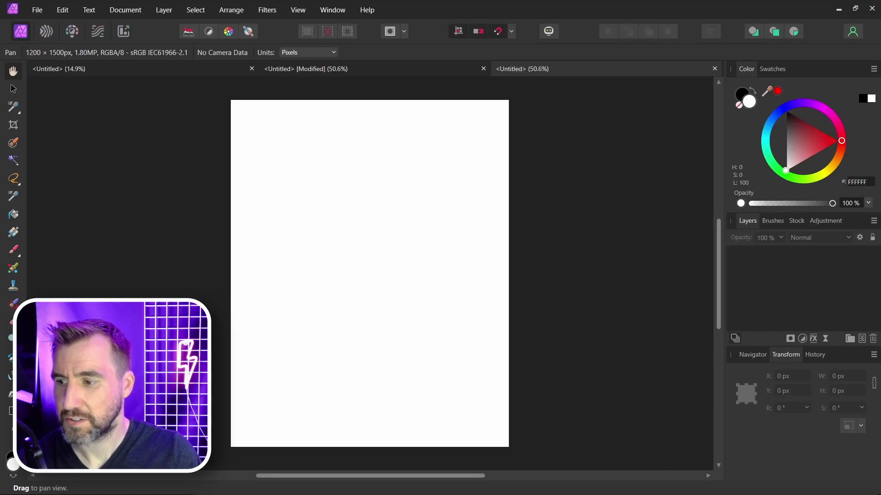
pyautogui.press('m')
pyautogui.click(836, 140)
pyautogui.moveTo(840, 137); pyautogui.dragTo(842, 160)
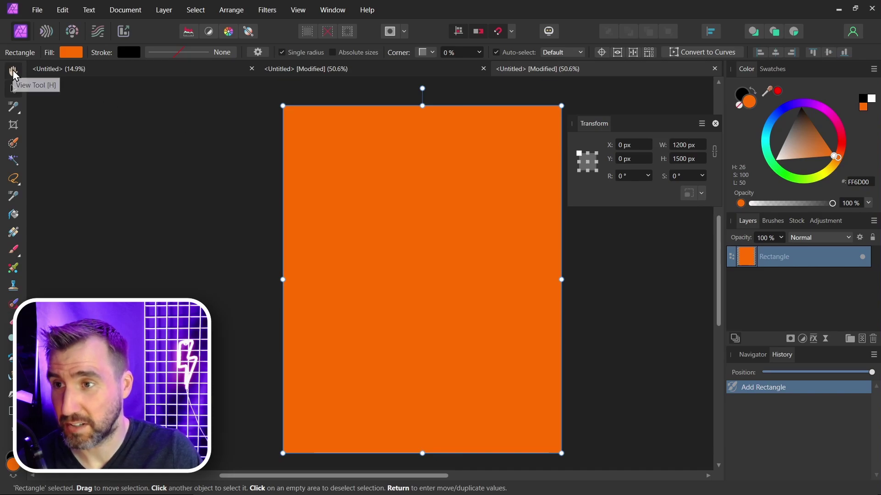
# Switch the new document's units to Inches.
pyautogui.click(13, 71)
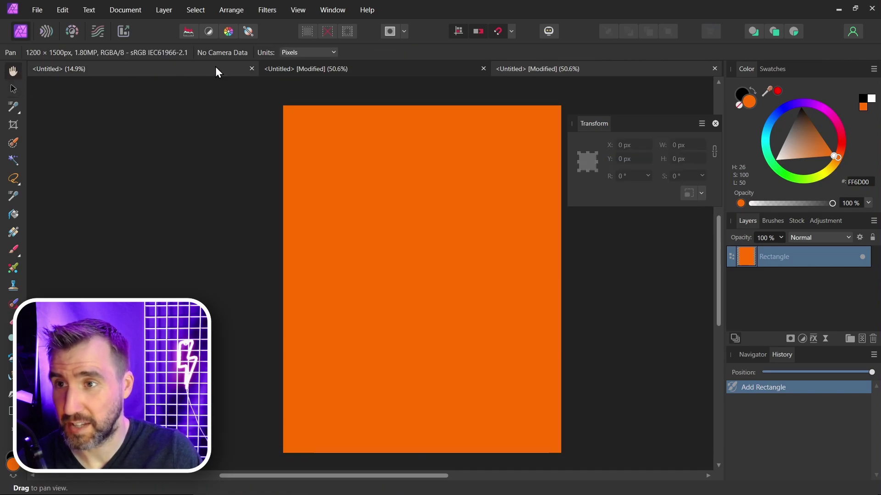
pyautogui.click(326, 52)
pyautogui.click(304, 103)
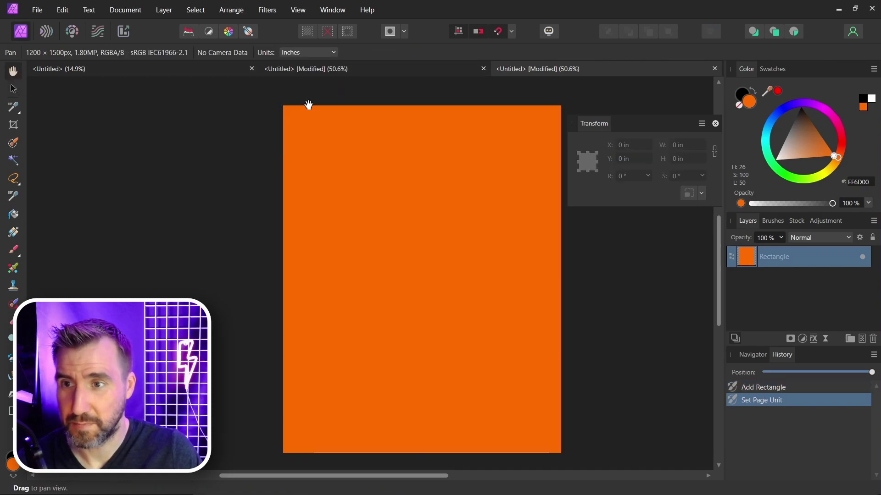
pyautogui.press('v')
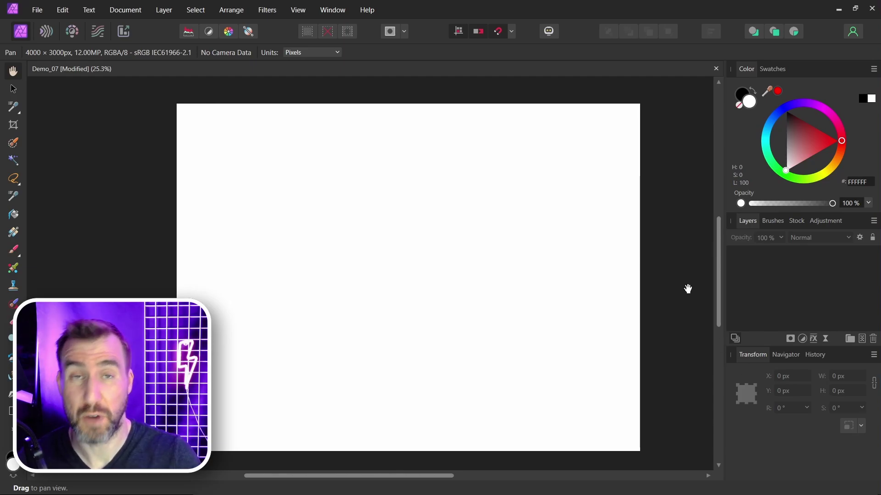
# Place the sky.jpg mountain photo (2070 × 1380 px, 300 dpi) onto the Demo_07 page.
pyautogui.click(37, 9)
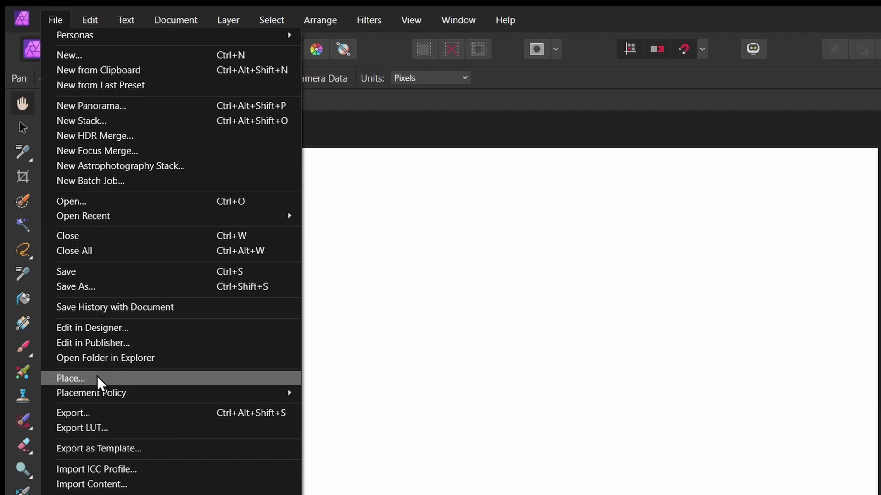
pyautogui.click(98, 382)
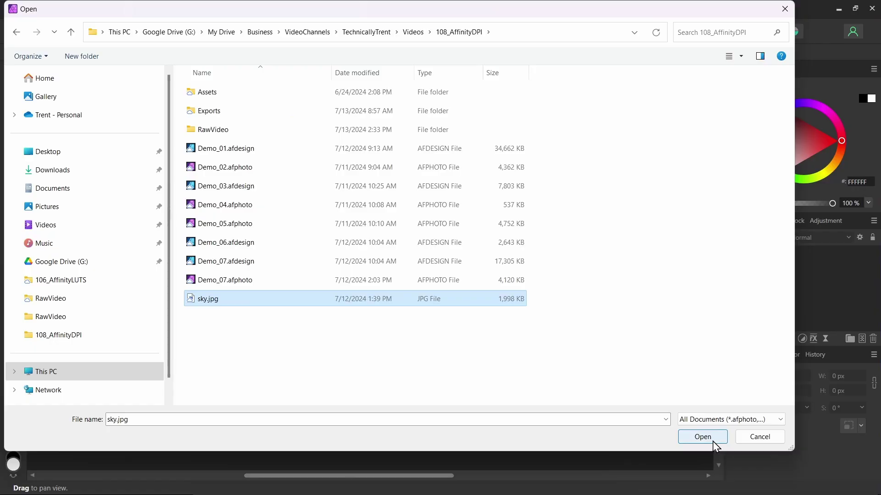
pyautogui.click(712, 441)
pyautogui.click(352, 228)
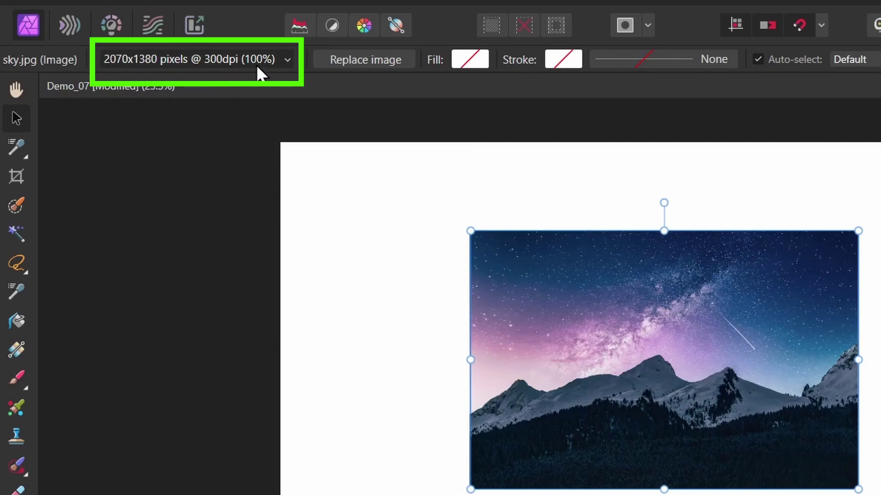
# Enlarge the sky photo, then shrink it from its top-right corner to watch its effective DPI.
pyautogui.moveTo(470, 486); pyautogui.dragTo(342, 494)
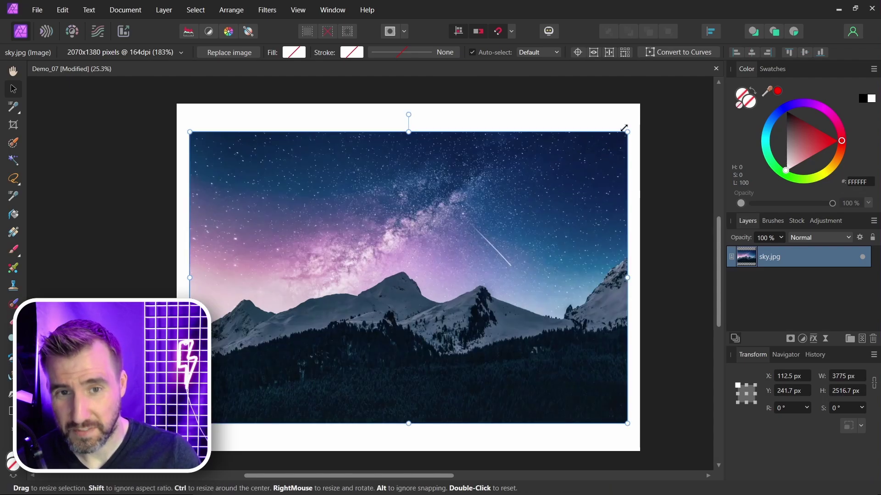
pyautogui.moveTo(628, 130); pyautogui.dragTo(319, 279)
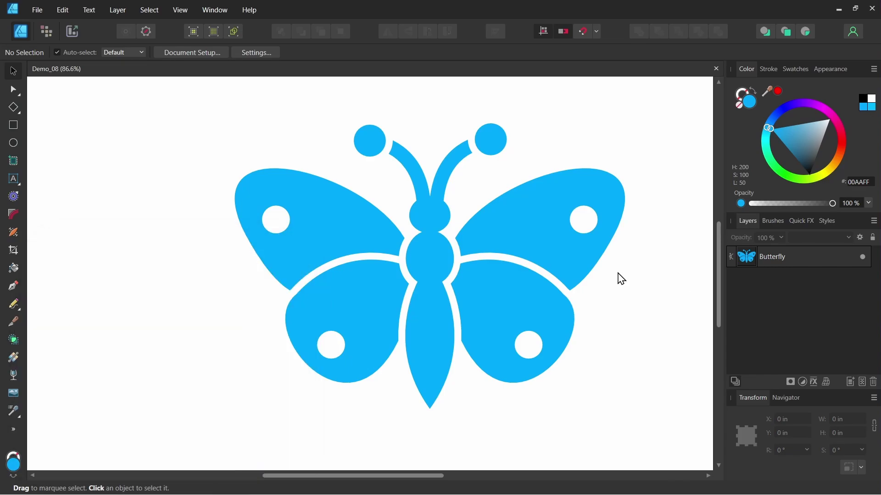
# Select the butterfly, show its nodes with the Node Tool, and zoom in on the antennae.
pyautogui.click(544, 301)
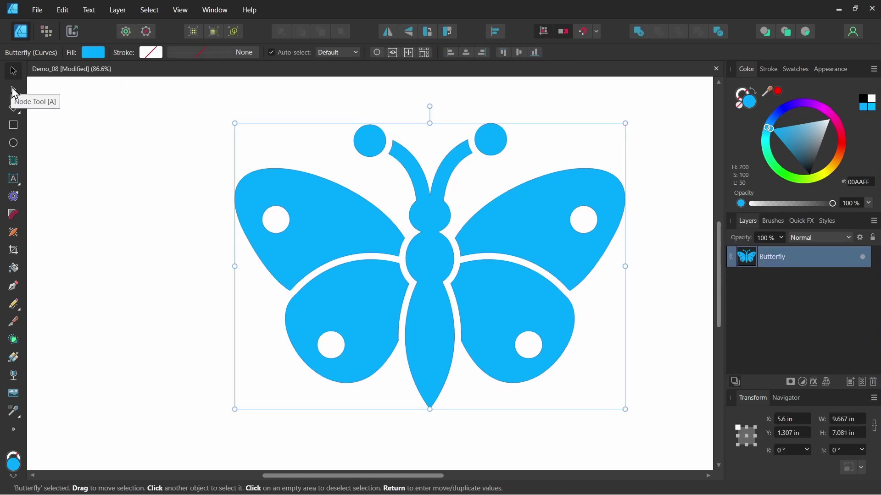
pyautogui.click(14, 90)
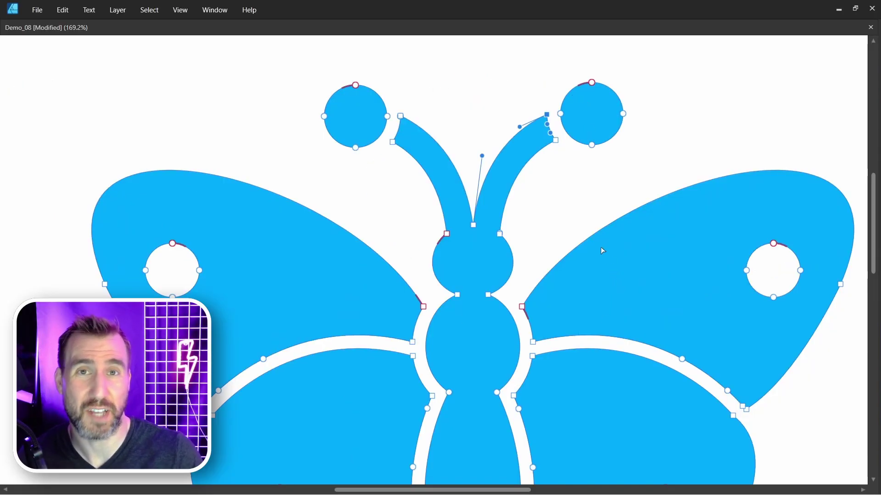
pyautogui.scroll(5, 545, 127)
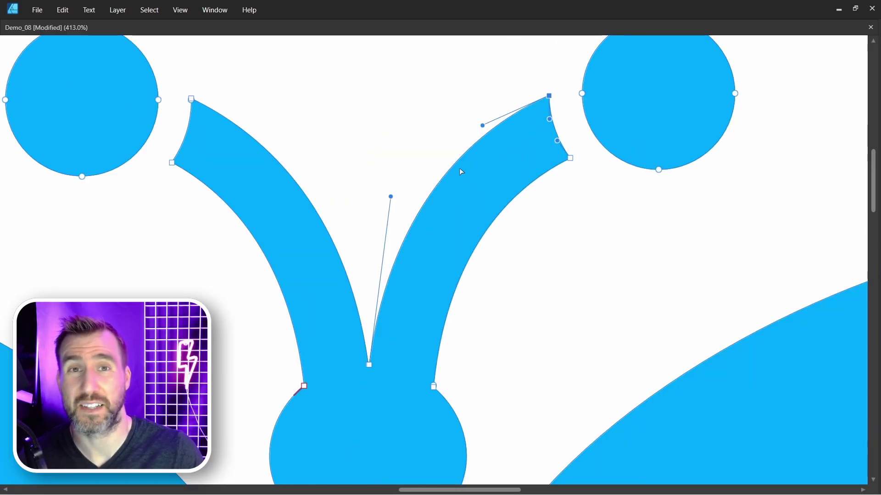
# Zoom far into the butterfly's antenna edge to show it stays perfectly sharp.
pyautogui.scroll(5, 427, 188)
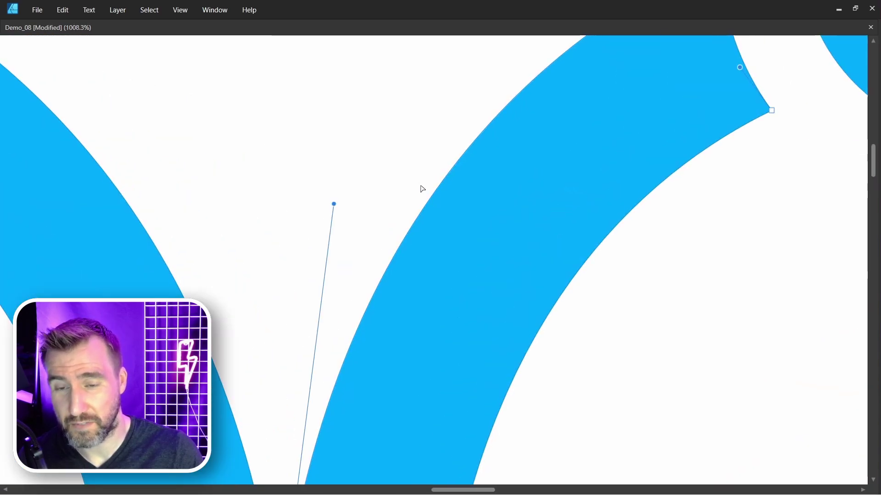
pyautogui.scroll(10, 422, 189)
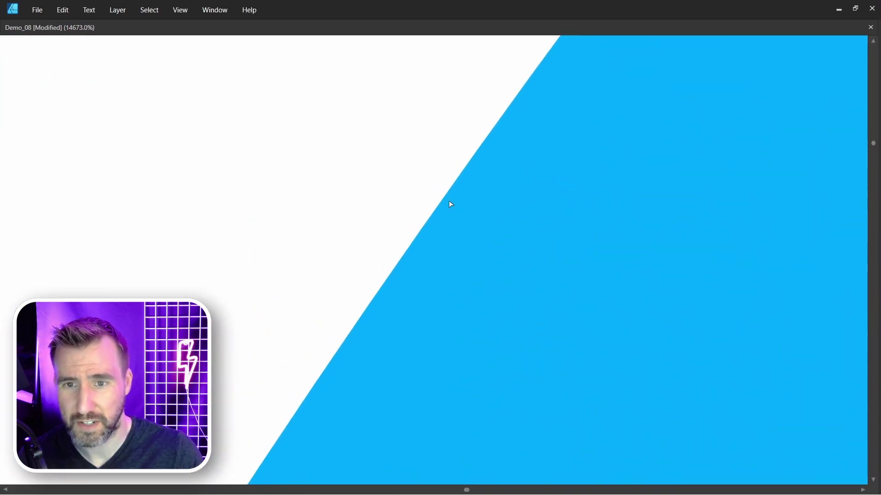
pyautogui.scroll(3, 450, 204)
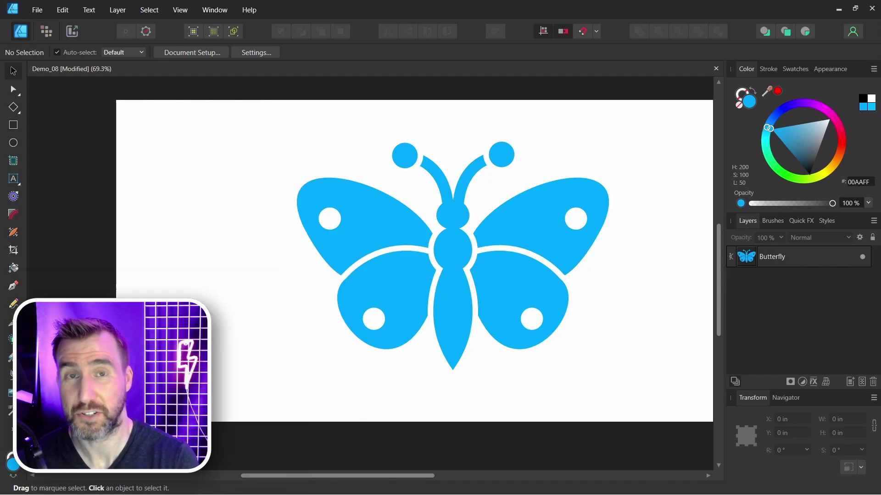
# Select the left antenna circle's nodes and drag them away from the antenna.
pyautogui.click(13, 88)
pyautogui.click(408, 154)
pyautogui.moveTo(378, 127); pyautogui.dragTo(411, 170)
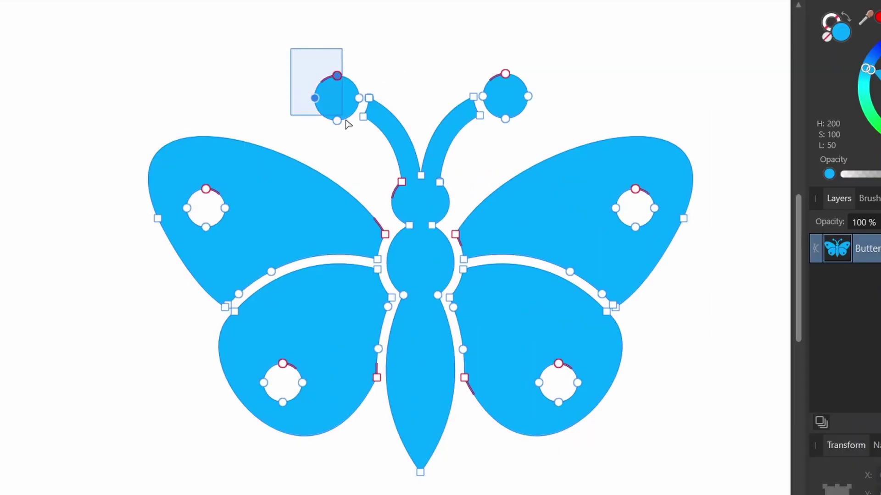
pyautogui.moveTo(347, 123); pyautogui.dragTo(361, 138)
pyautogui.moveTo(337, 98); pyautogui.dragTo(339, 125)
pyautogui.scroll(2, 363, 124)
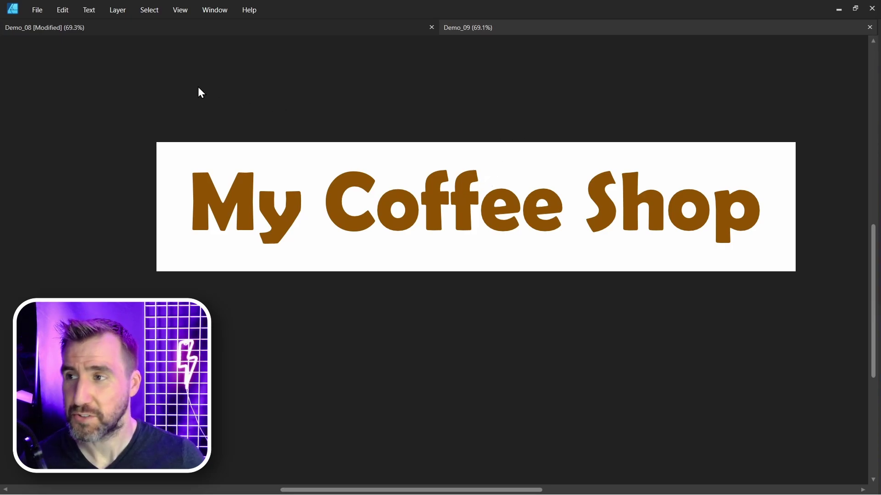
# Export the design as a 400 px wide PNG, Low_Res.png, into the Exports folder.
pyautogui.click(37, 11)
pyautogui.click(98, 242)
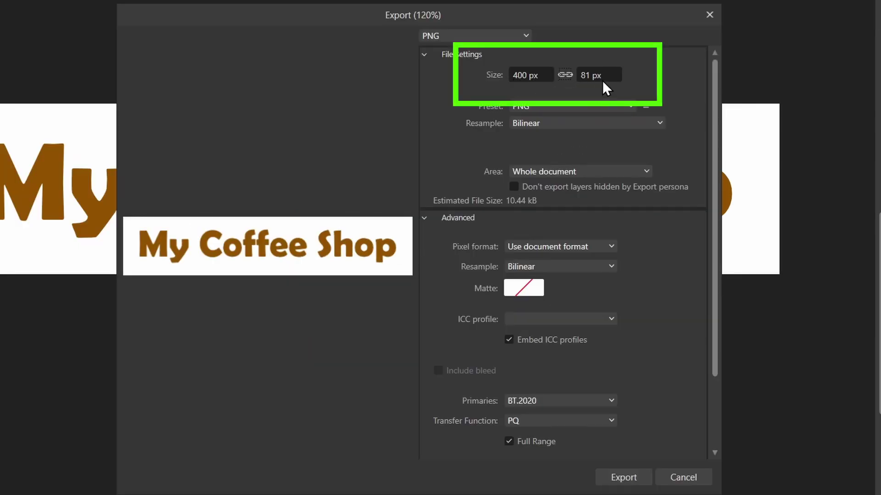
pyautogui.click(630, 479)
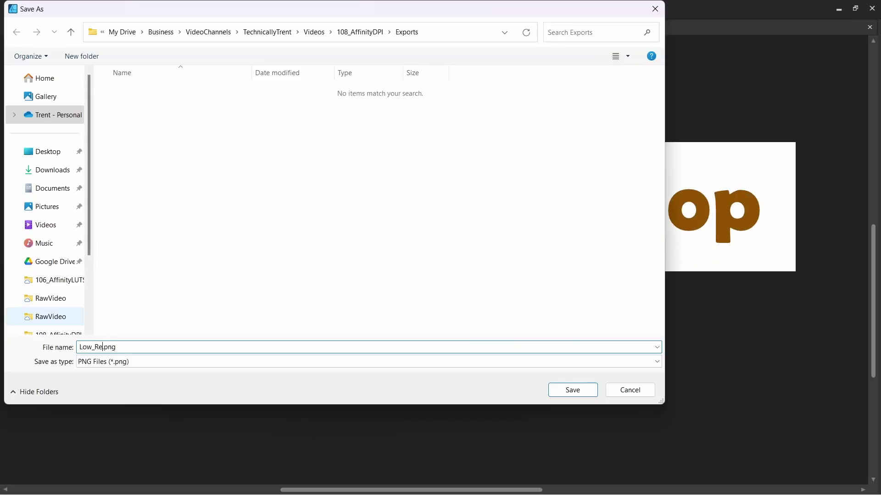
pyautogui.click(579, 392)
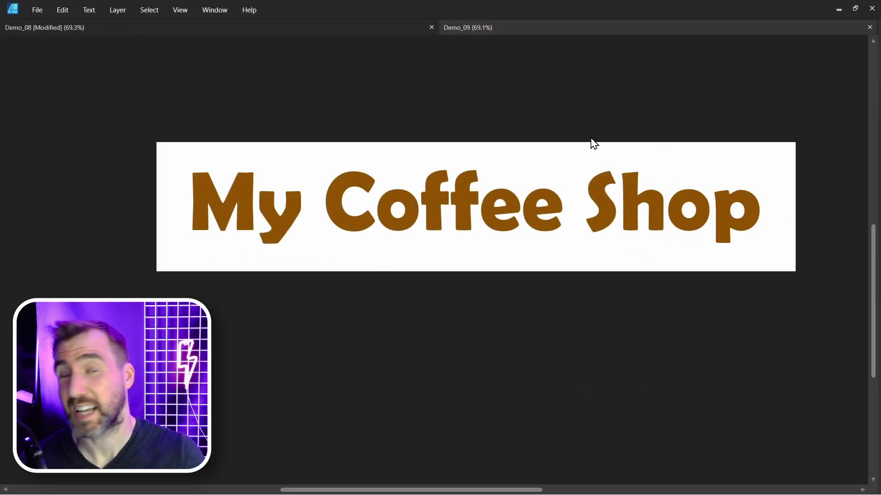
# Export the design again as a 6000 px wide high-res PNG.
pyautogui.click(38, 13)
pyautogui.click(51, 243)
pyautogui.doubleClick(609, 120)
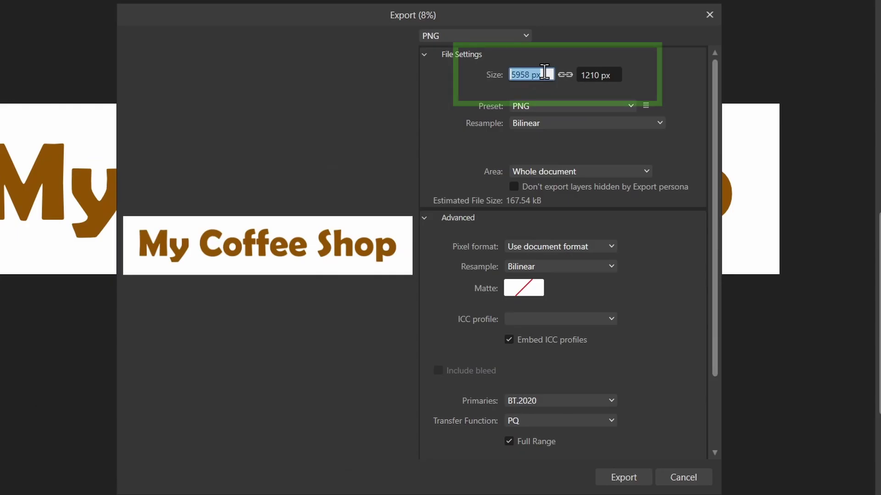
pyautogui.write('6000')
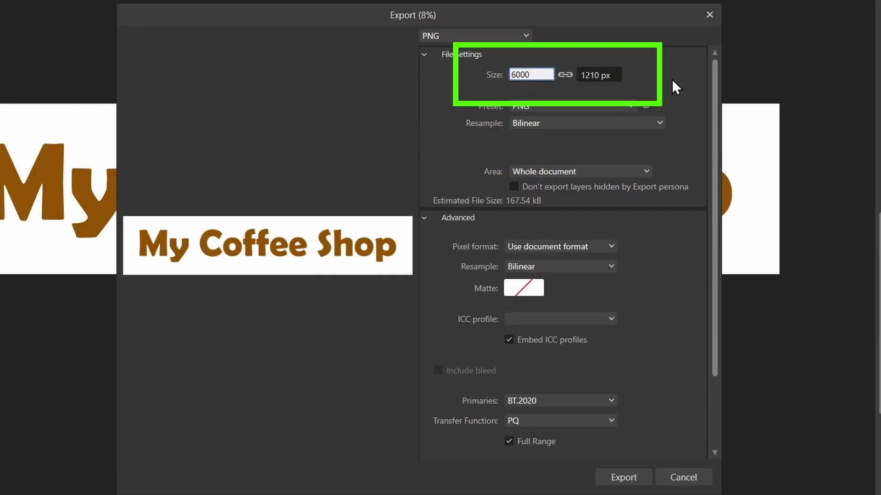
pyautogui.press('Return')
pyautogui.click(624, 478)
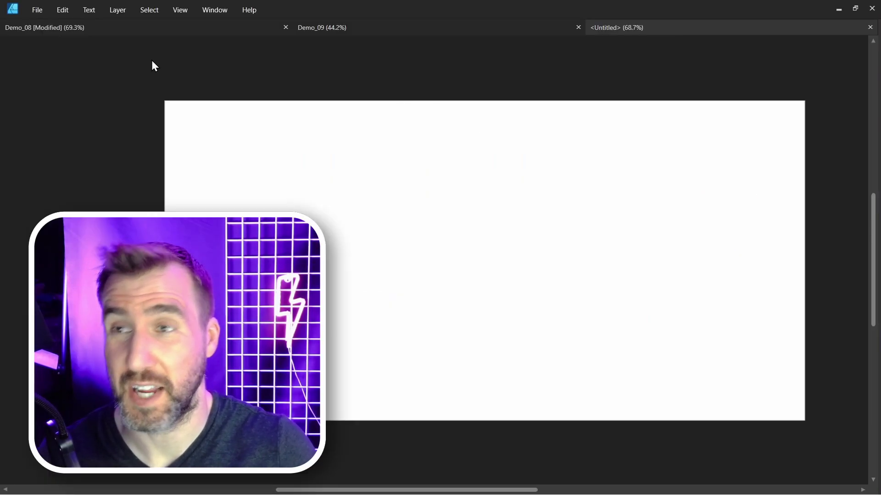
# Place High_Res.png and Low_Res.png on the new page, the low-res one below.
pyautogui.click(36, 10)
pyautogui.click(125, 251)
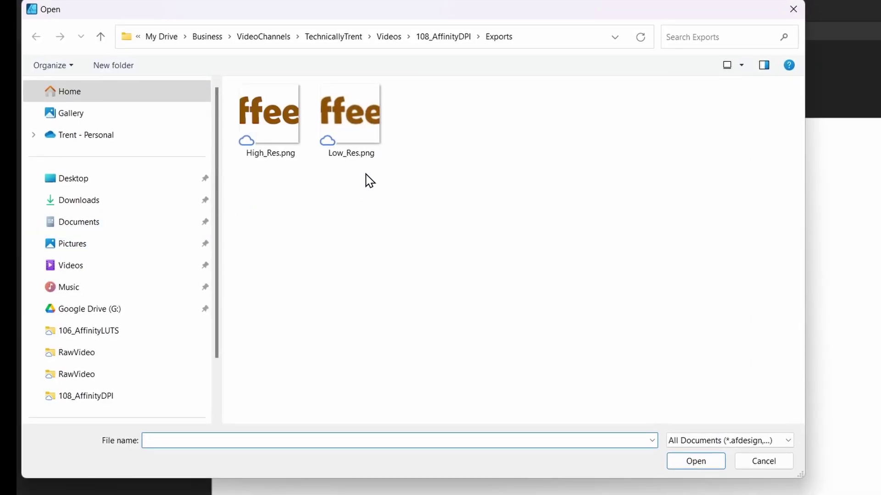
pyautogui.click(275, 129)
pyautogui.keyDown('ctrl'); pyautogui.click(321, 138); pyautogui.keyUp('ctrl')
pyautogui.click(710, 468)
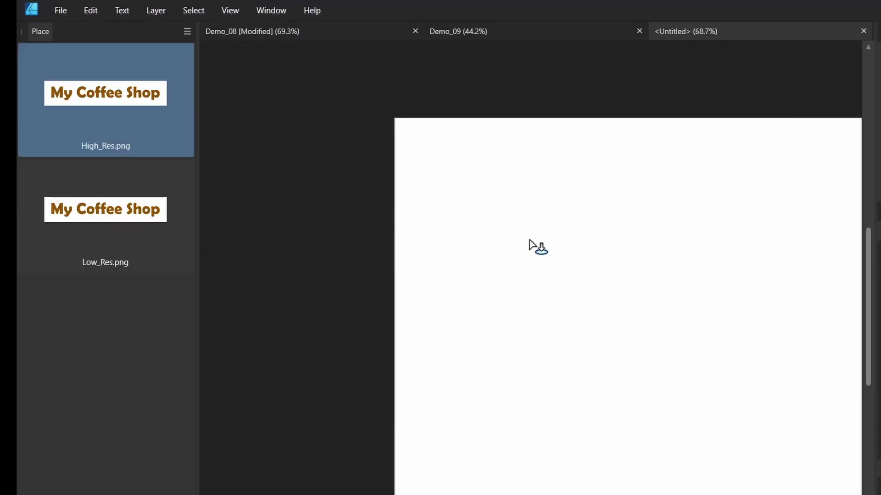
pyautogui.click(532, 229)
pyautogui.click(599, 321)
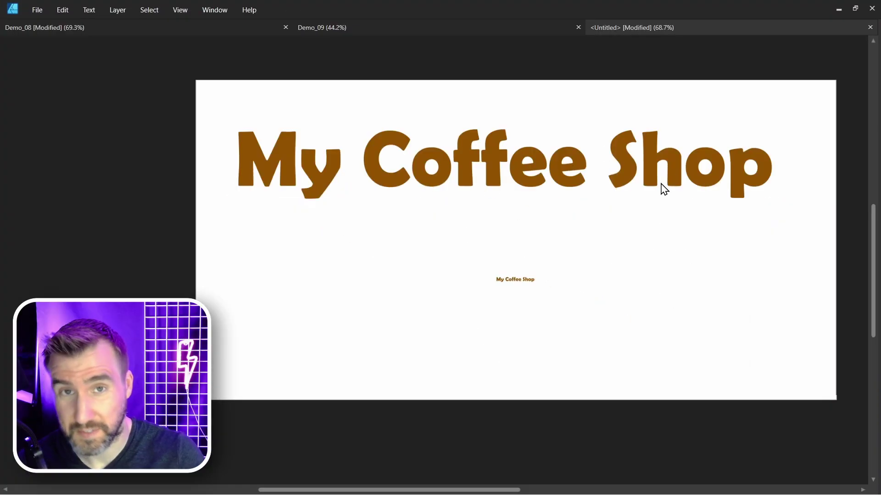
# Scale Low_Res.png up to match High_Res.png and compare its pixelation.
pyautogui.click(525, 280)
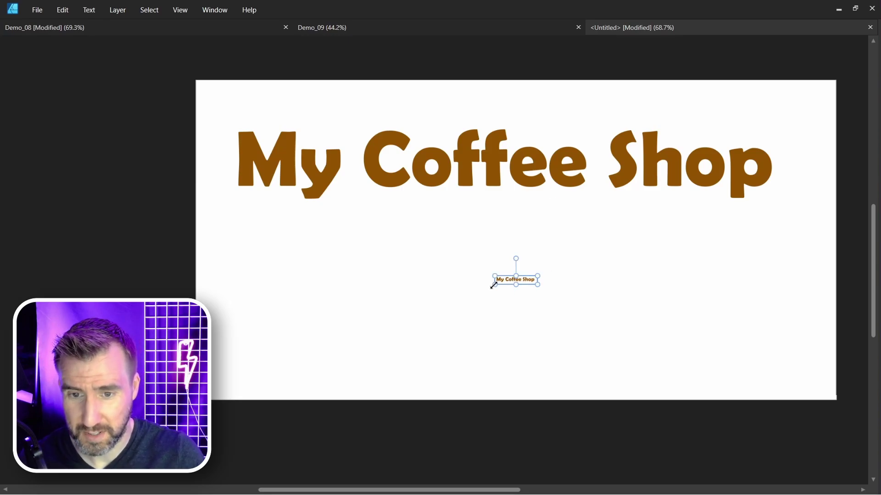
pyautogui.moveTo(494, 285); pyautogui.dragTo(216, 349)
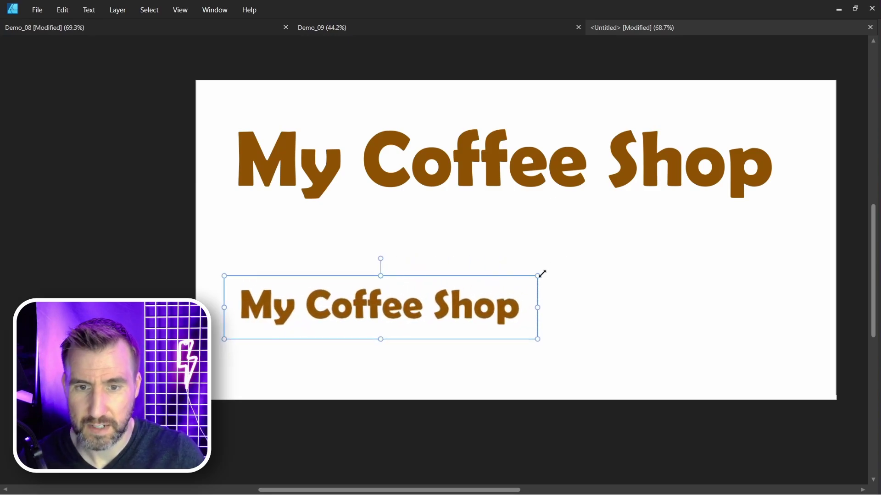
pyautogui.moveTo(537, 276); pyautogui.dragTo(796, 179)
pyautogui.keyDown('ctrl'); pyautogui.scroll(3, 626, 218); pyautogui.keyUp('ctrl')
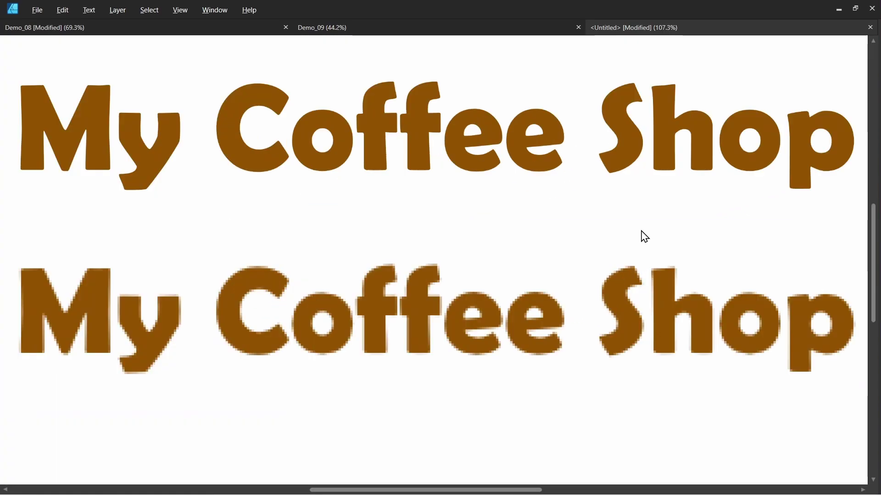